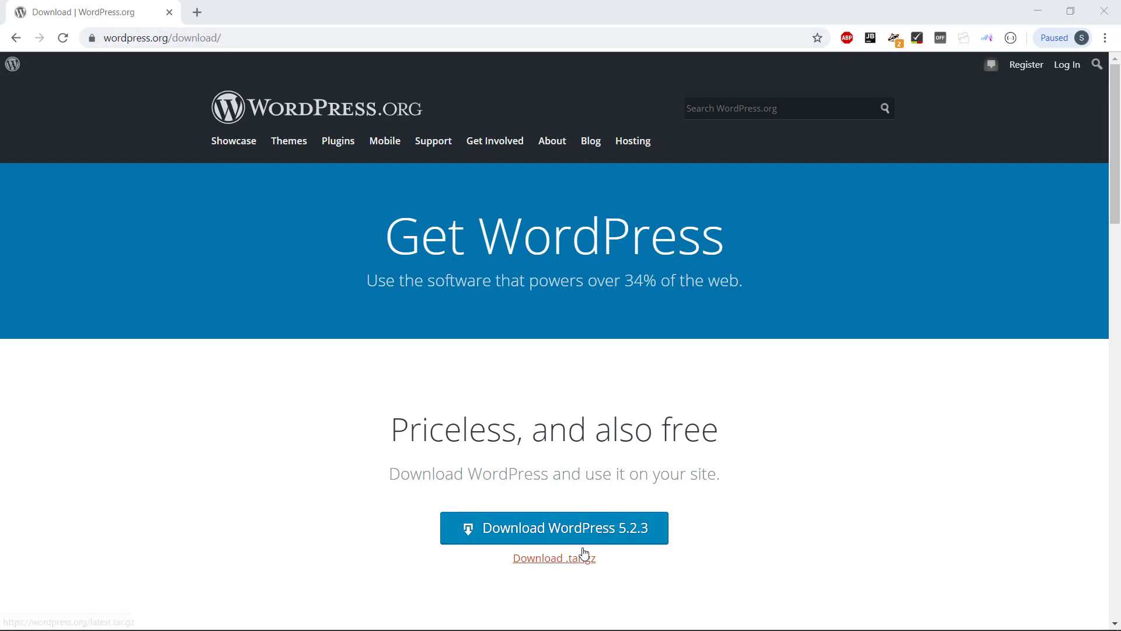
# - Download the wordpress-5.2.3.zip package from the WordPress.org download page
pyautogui.click(554, 533)
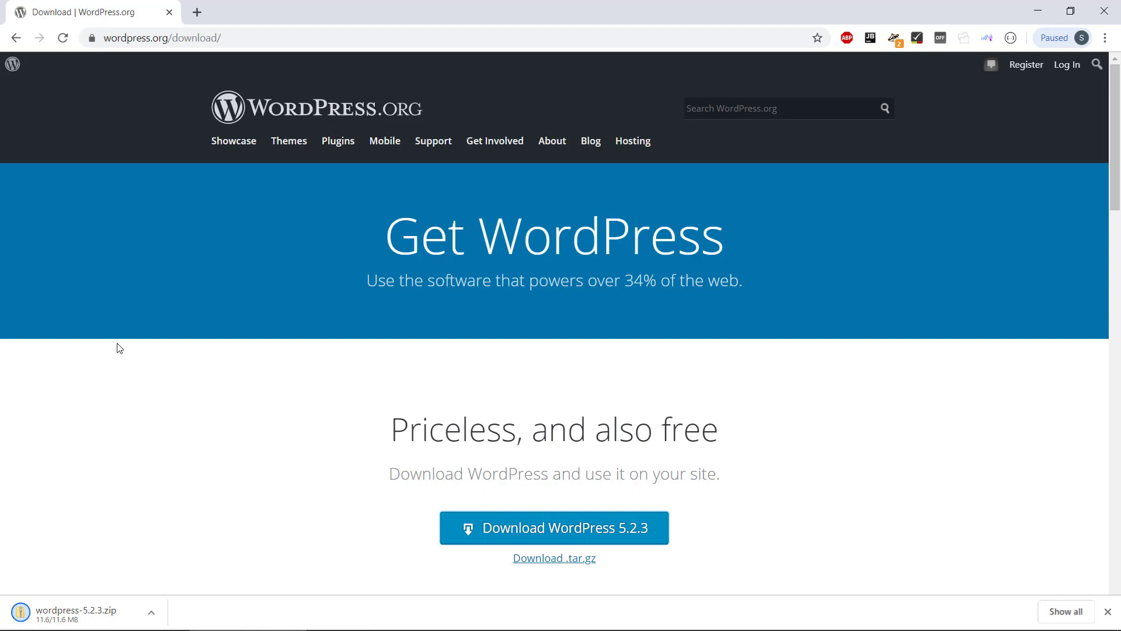
# - Open a new tab and load the XAMPP dashboard at localhost
pyautogui.click(197, 11)
pyautogui.write('lo')
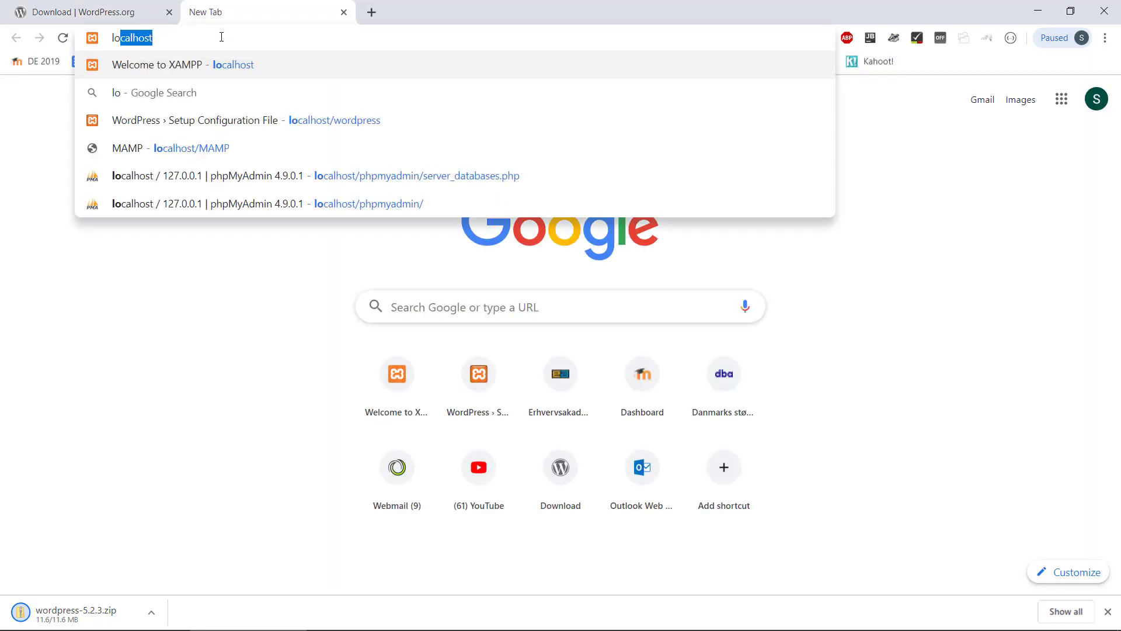
pyautogui.write('cal')
pyautogui.press('Return')
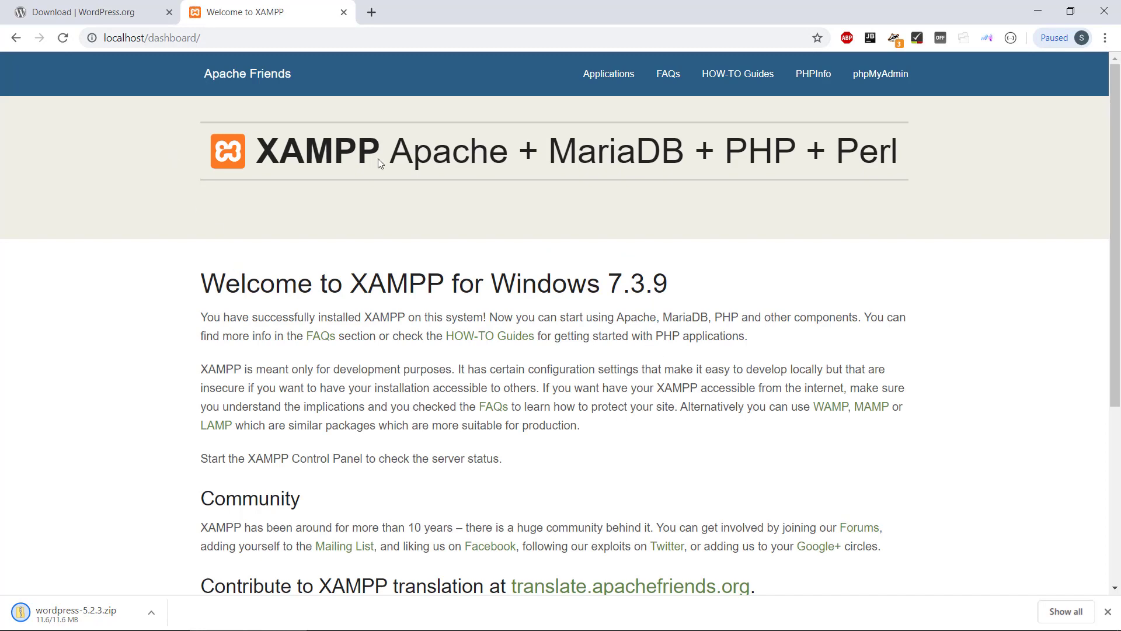
# - Try changing the address to a MAMP path, then abandon it and stay on localhost/dashboard
pyautogui.click(149, 36)
pyautogui.click(149, 38)
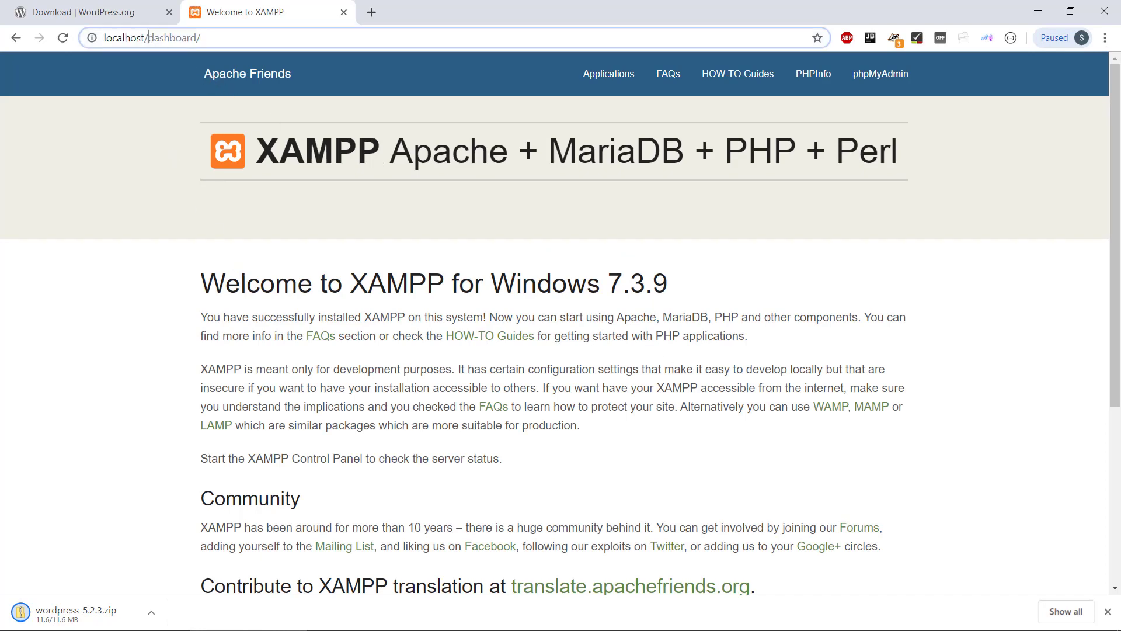
pyautogui.moveTo(148, 38); pyautogui.dragTo(197, 38)
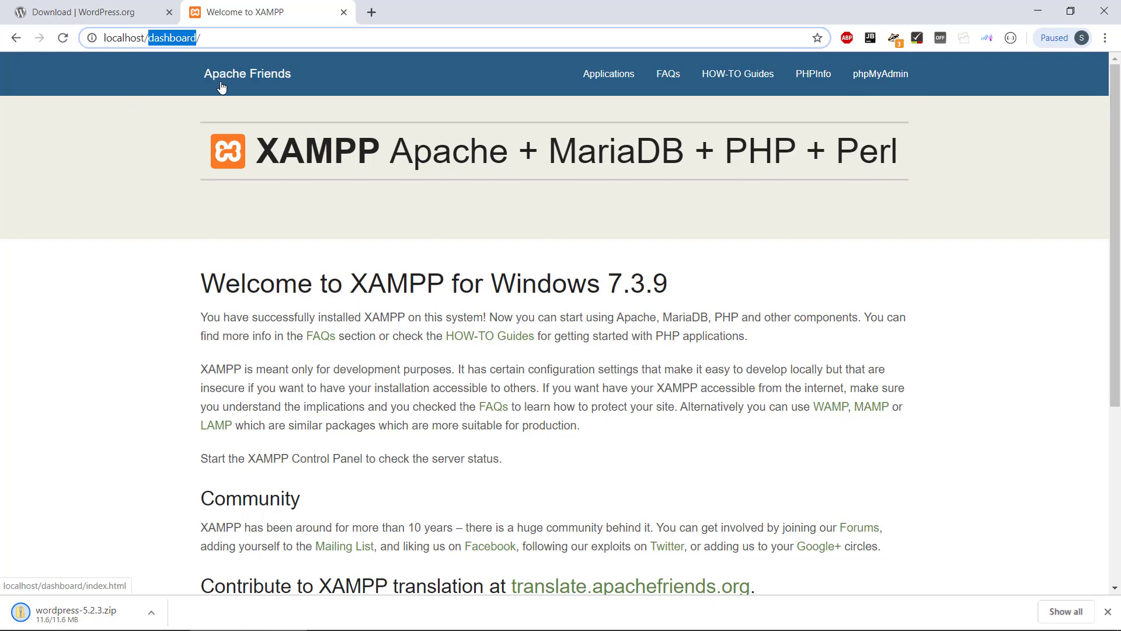
pyautogui.press('BackSpace')
pyautogui.write('MAMP')
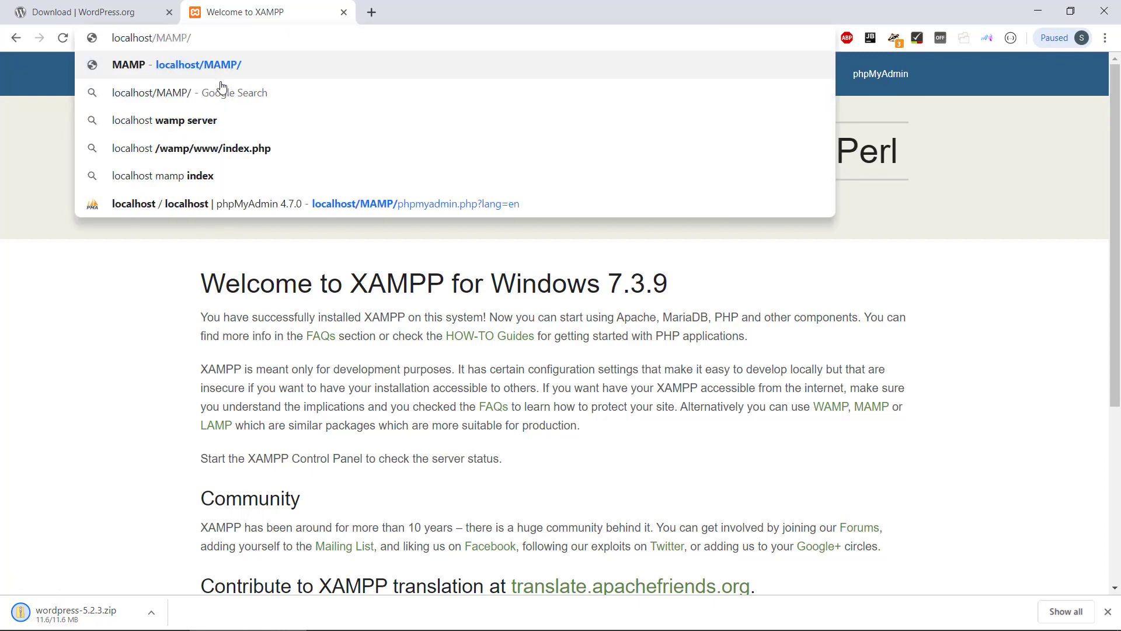
pyautogui.press('BackSpace')
pyautogui.press('BackSpace')
pyautogui.press('BackSpace')
pyautogui.press('BackSpace')
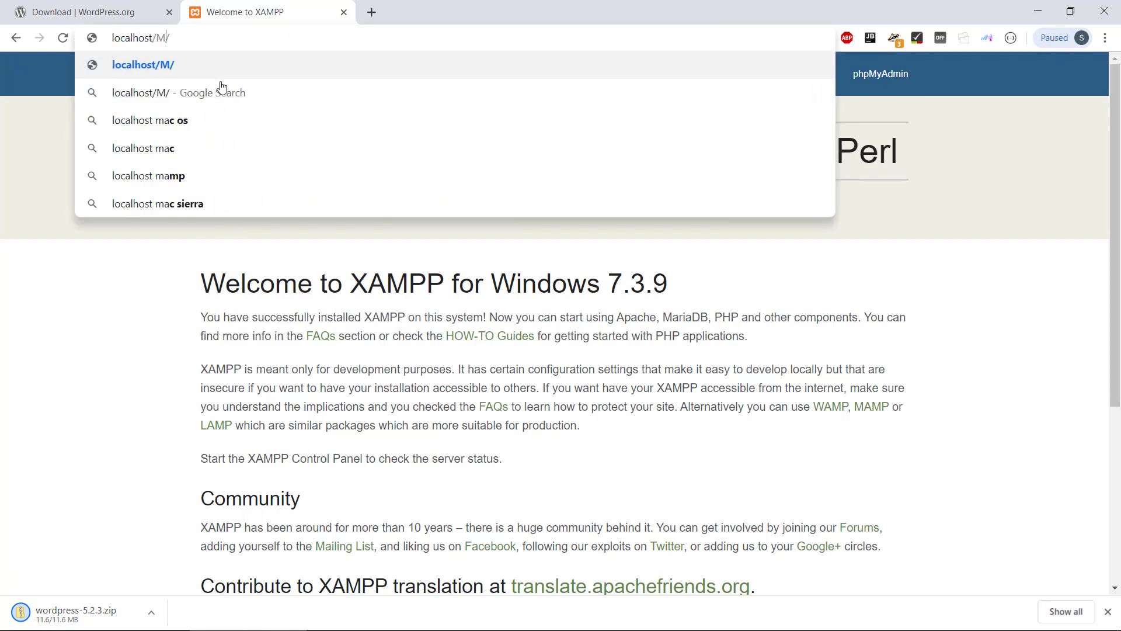
pyautogui.press('Return')
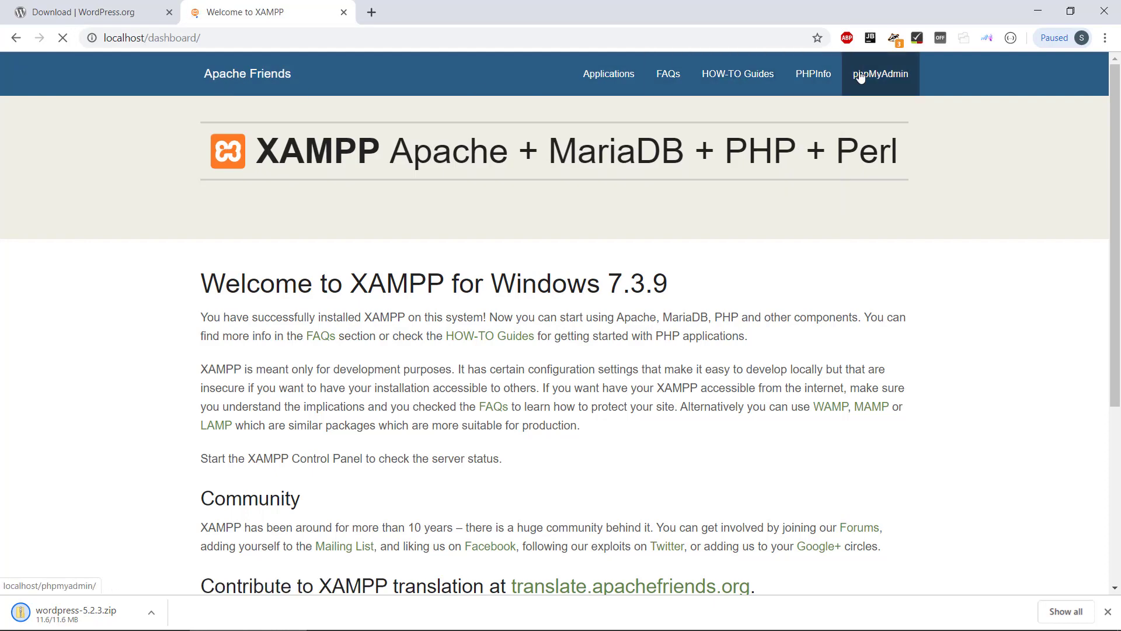
# - Create an empty database named wpdb in phpMyAdmin, then close the phpMyAdmin tab
pyautogui.click(879, 76)
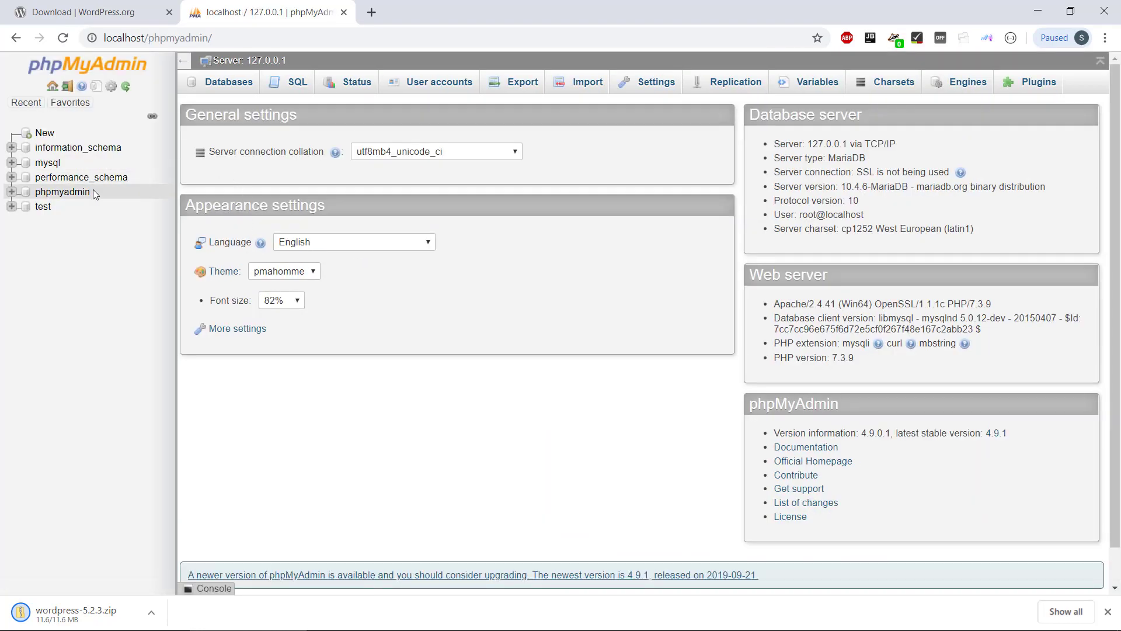
pyautogui.click(222, 87)
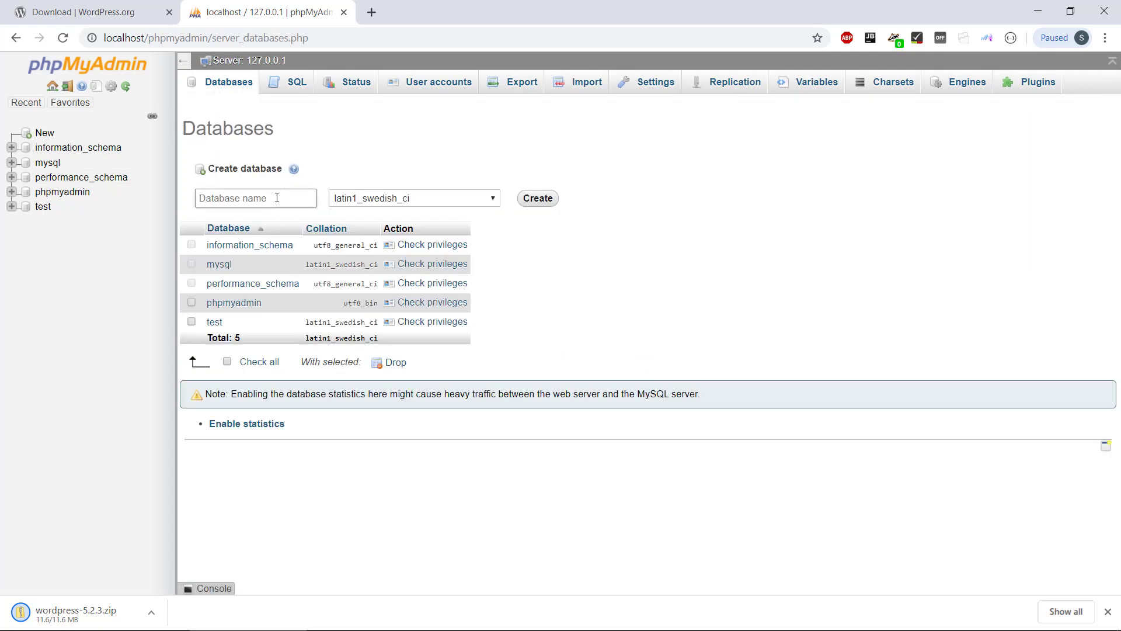
pyautogui.click(277, 198)
pyautogui.write('wp')
pyautogui.press('Down')
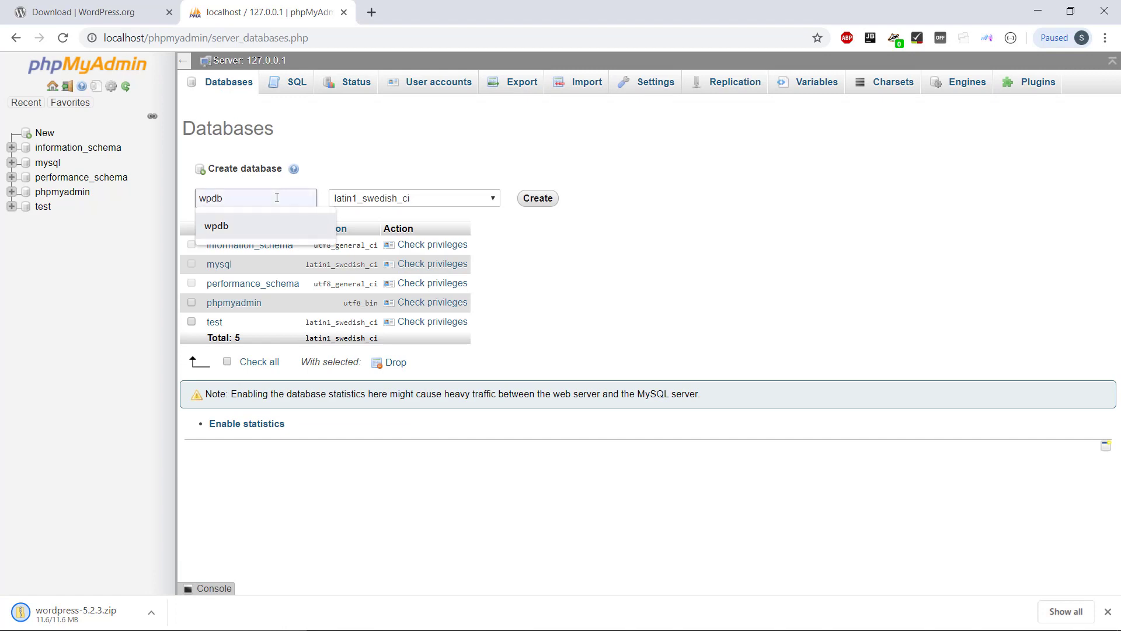
pyautogui.press('Return')
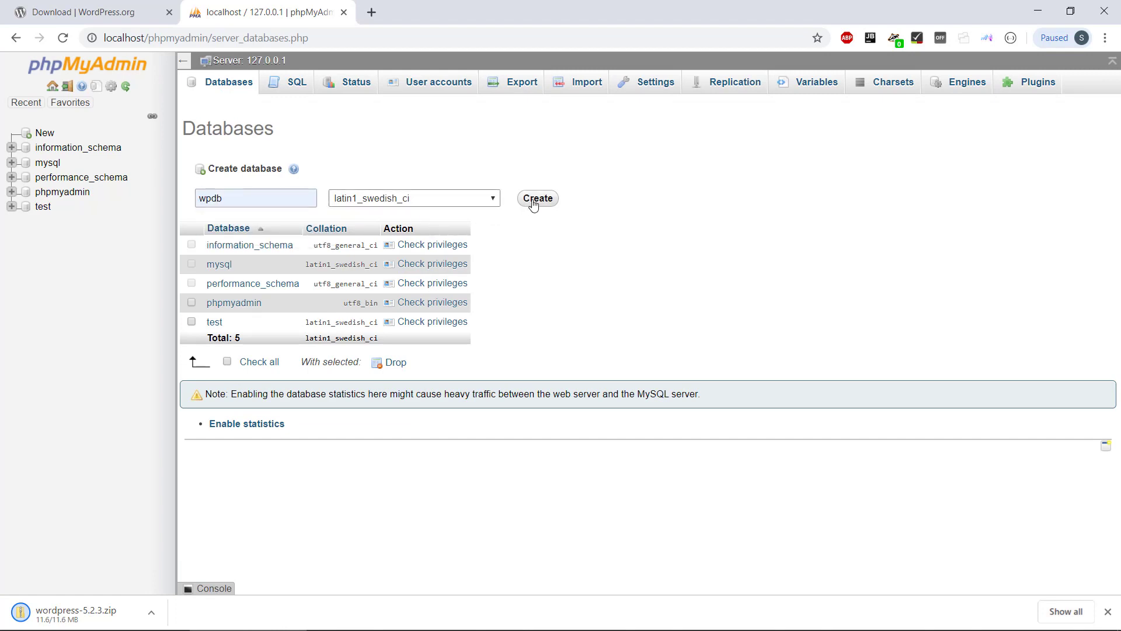
pyautogui.click(533, 202)
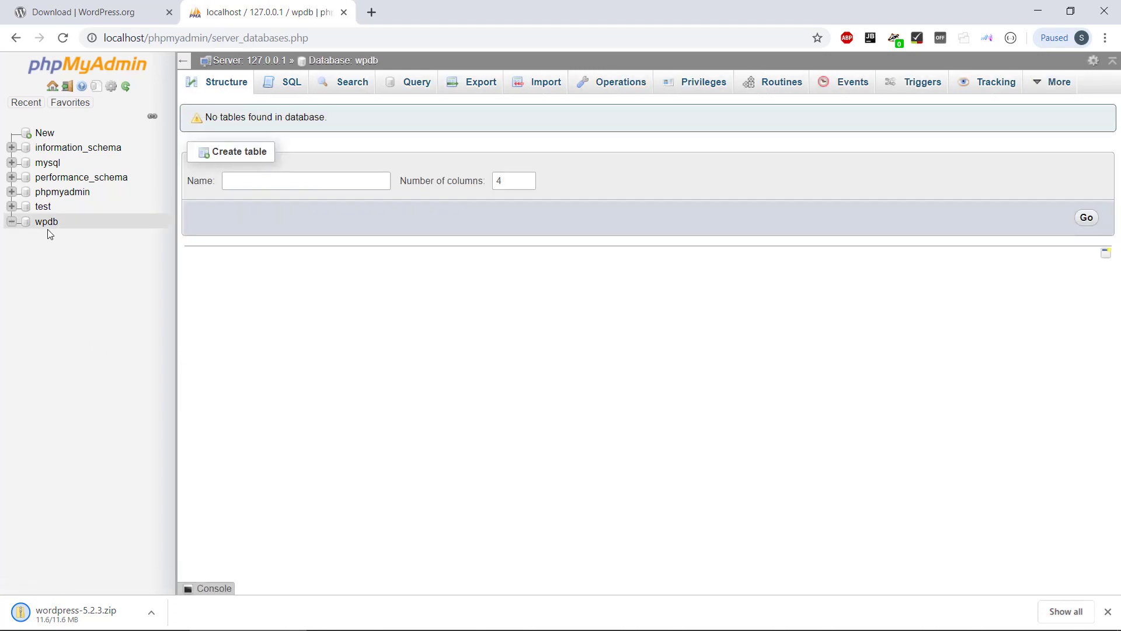
pyautogui.click(343, 13)
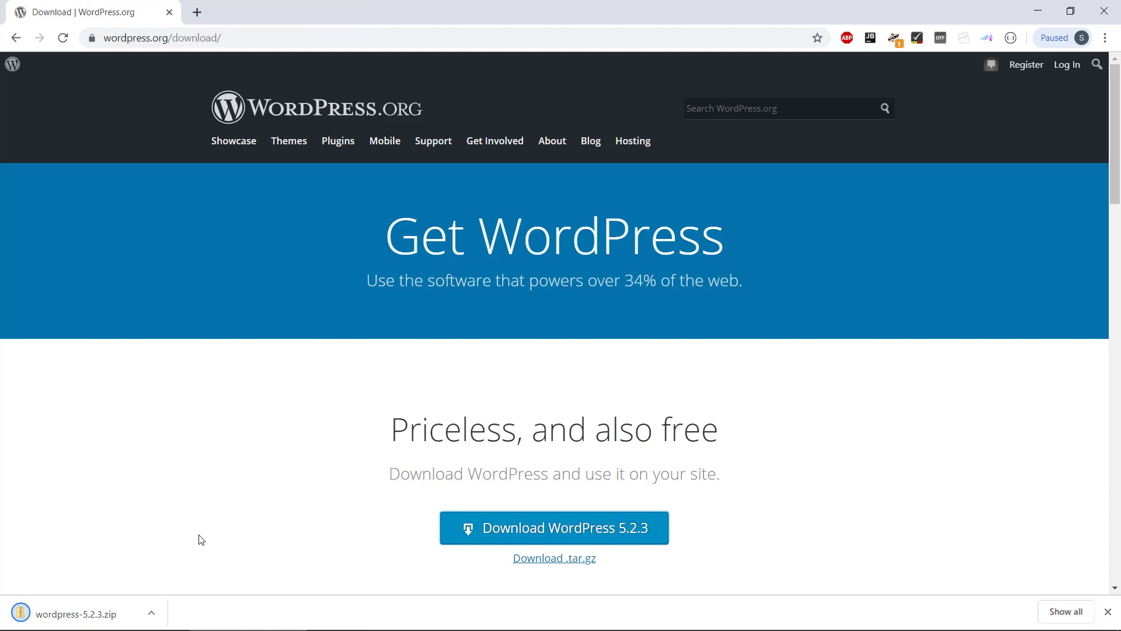
# - Open wordpress-5.2.3.zip from the download shelf and select its wordpress folder
pyautogui.click(70, 615)
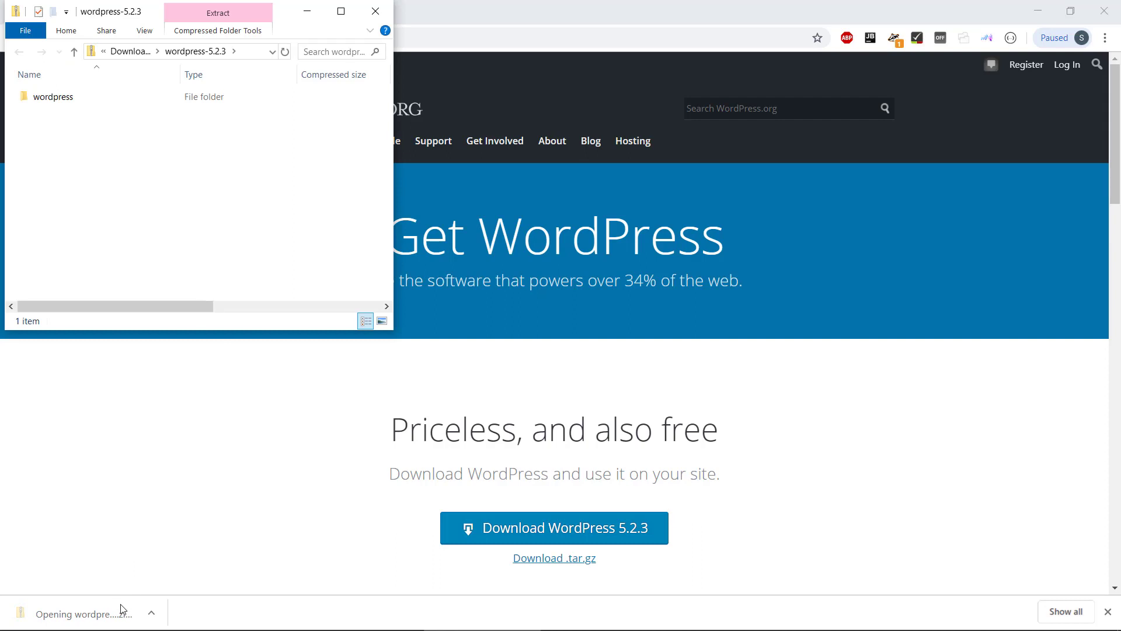
pyautogui.click(63, 104)
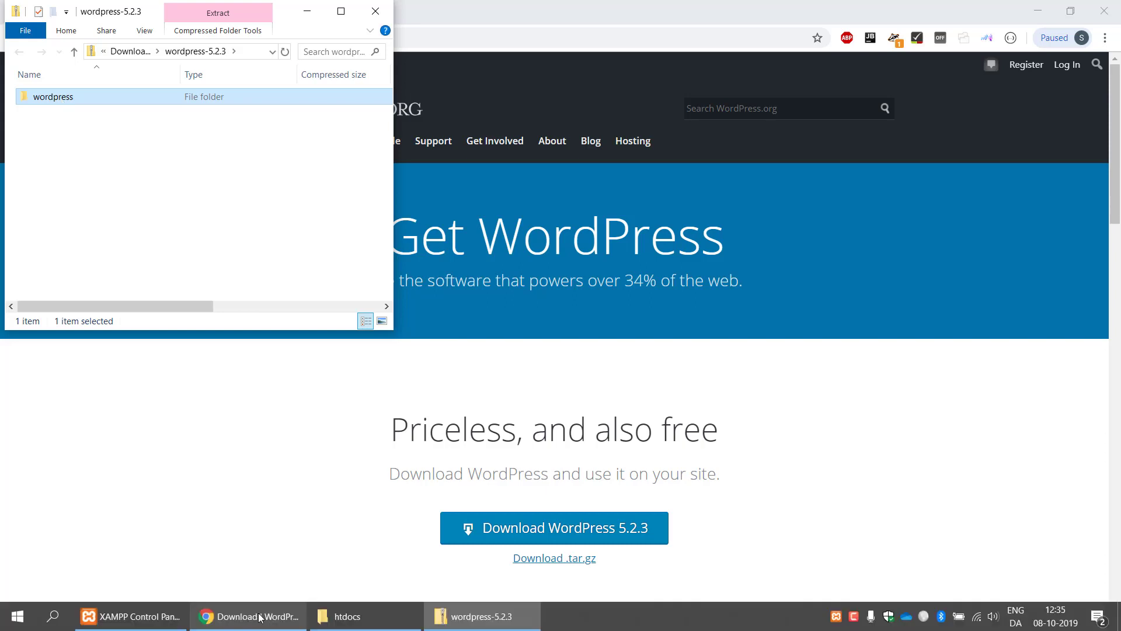
# - Paste the wordpress folder into the xampp htdocs folder window
pyautogui.click(344, 616)
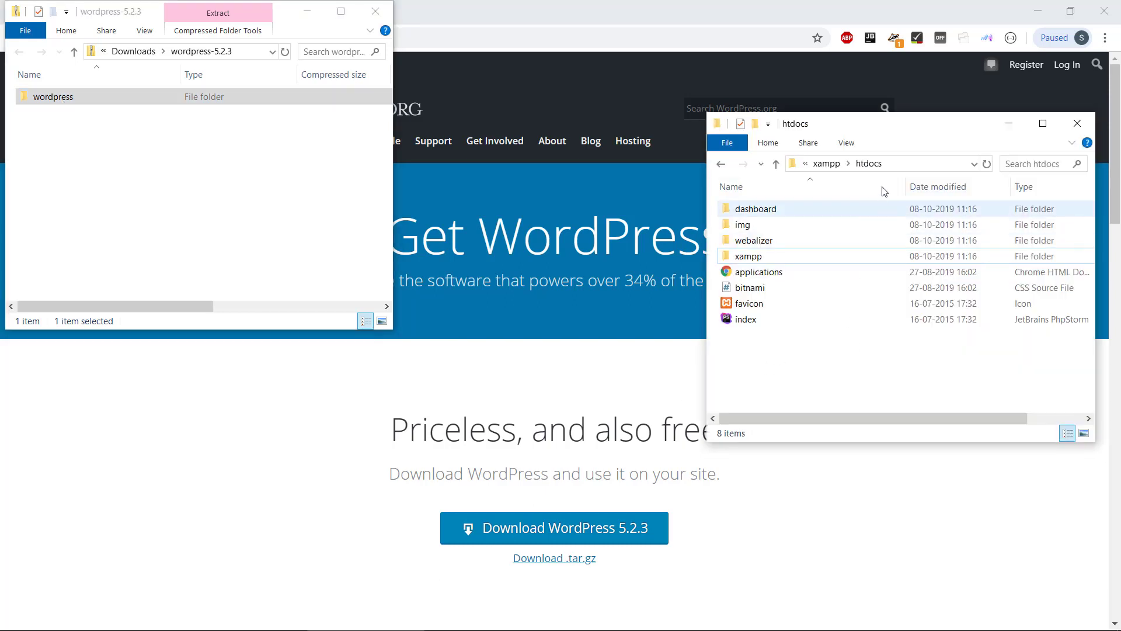
pyautogui.moveTo(909, 123); pyautogui.dragTo(641, 126)
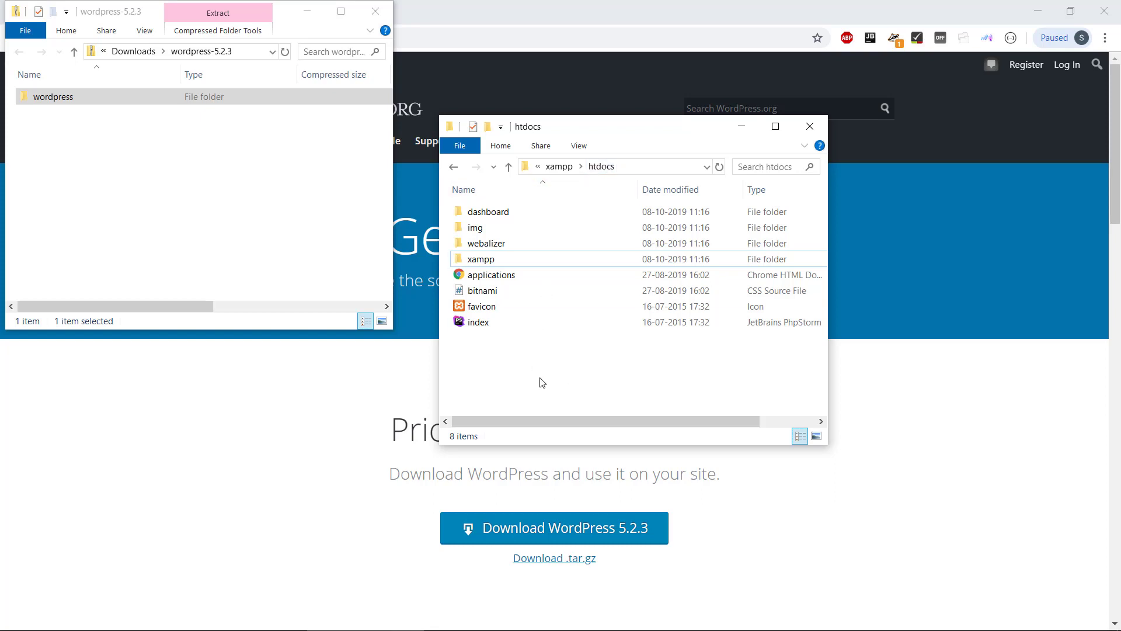
pyautogui.hotkey('ctrl', 'v')
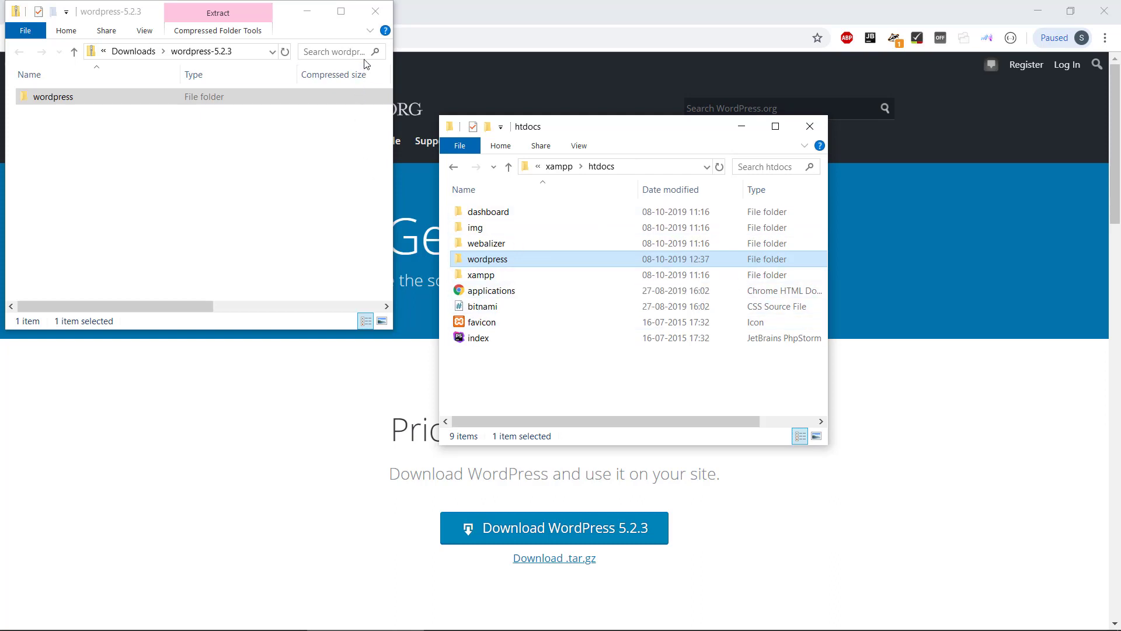
# - Close the zip window and open the copied wordpress folder to check its 19 items
pyautogui.click(384, 12)
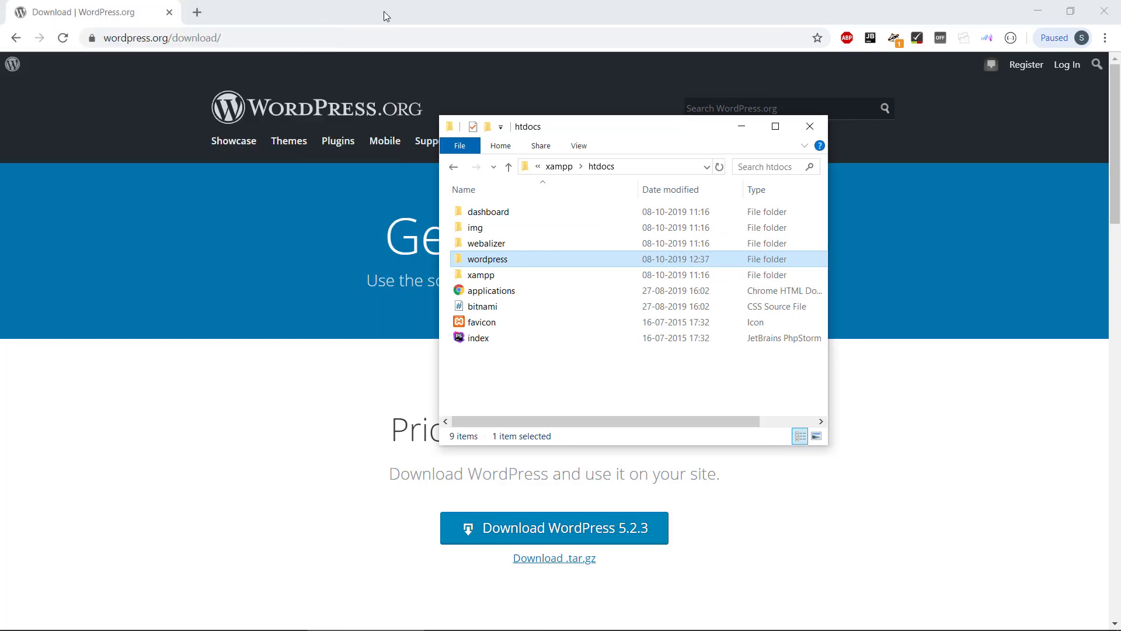
pyautogui.doubleClick(500, 261)
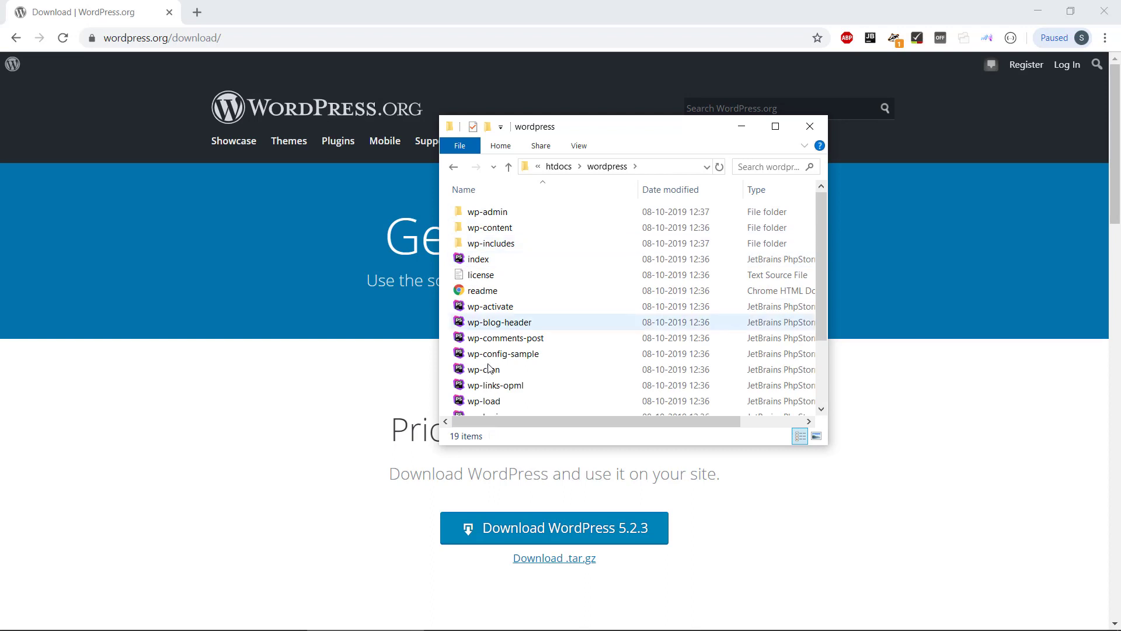
pyautogui.scroll(-2, 488, 294)
pyautogui.scroll(2, 488, 295)
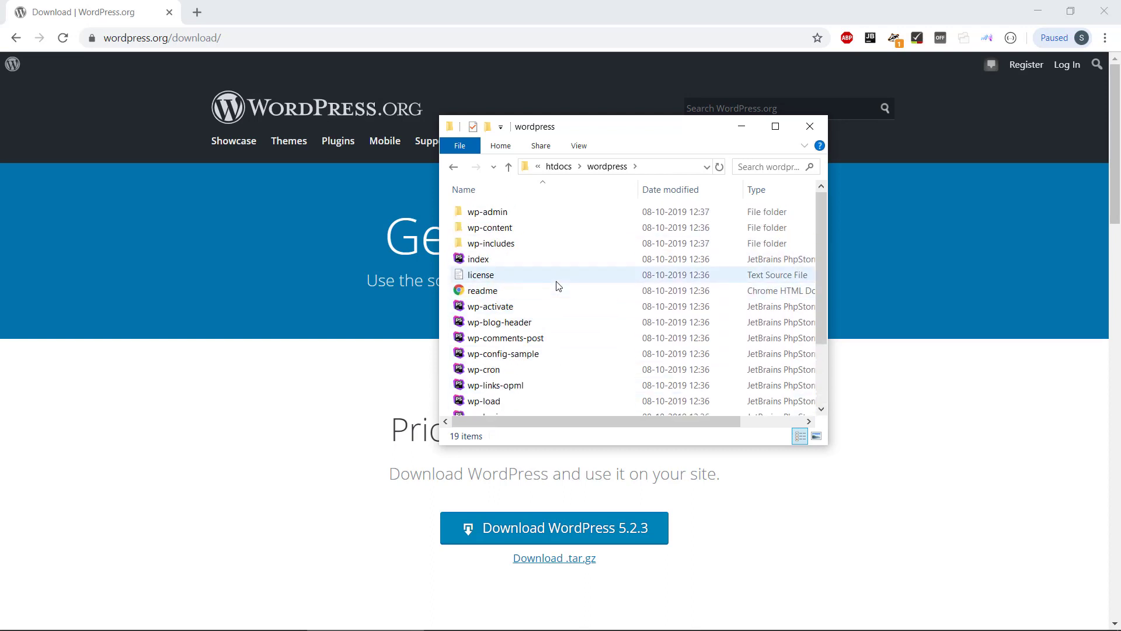
pyautogui.click(252, 38)
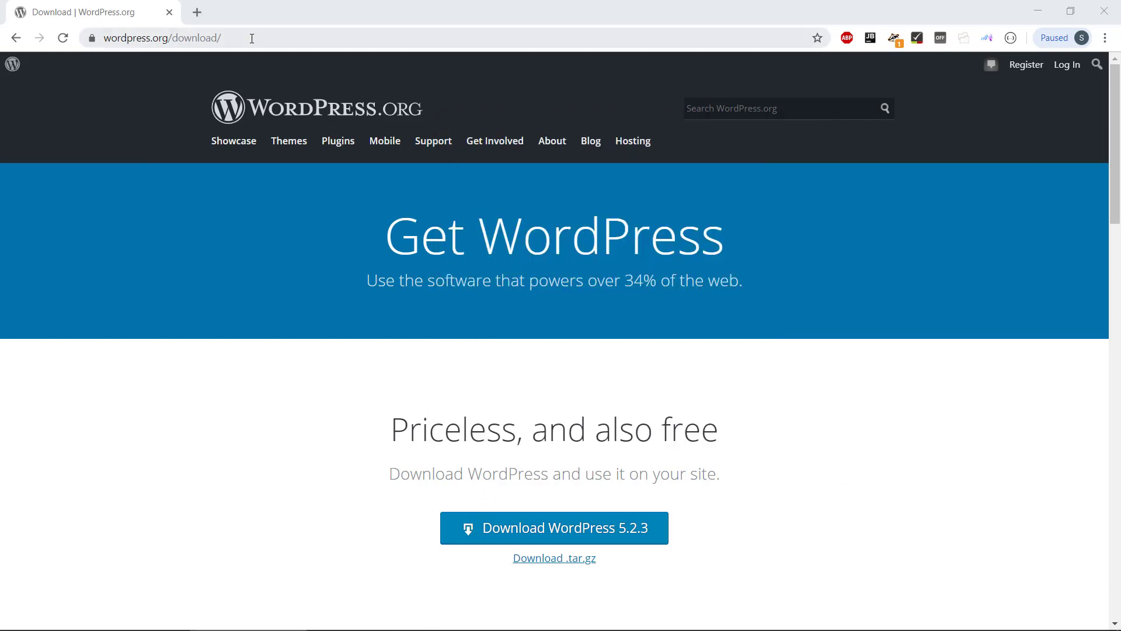
# - Replace the browser address with localhost/wordpress and load it
pyautogui.click(252, 38)
pyautogui.press('BackSpace')
pyautogui.press('BackSpace')
pyautogui.press('BackSpace')
pyautogui.press('BackSpace')
pyautogui.press('BackSpace')
pyautogui.press('BackSpace')
pyautogui.press('BackSpace')
pyautogui.press('BackSpace')
pyautogui.press('BackSpace')
pyautogui.press('BackSpace')
pyautogui.press('BackSpace')
pyautogui.press('BackSpace')
pyautogui.press('BackSpace')
pyautogui.press('BackSpace')
pyautogui.press('BackSpace')
pyautogui.press('BackSpace')
pyautogui.press('BackSpace')
pyautogui.press('BackSpace')
pyautogui.press('BackSpace')
pyautogui.press('BackSpace')
pyautogui.press('BackSpace')
pyautogui.press('BackSpace')
pyautogui.press('BackSpace')
pyautogui.press('BackSpace')
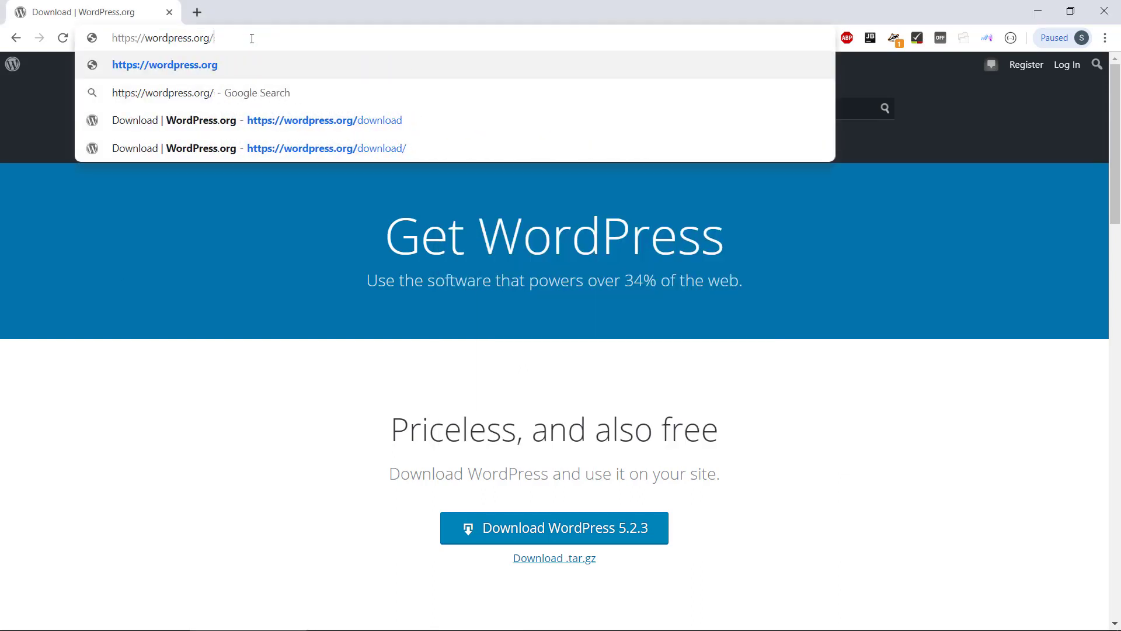
pyautogui.press('BackSpace')
pyautogui.press('BackSpace')
pyautogui.press('BackSpace')
pyautogui.press('BackSpace')
pyautogui.press('BackSpace')
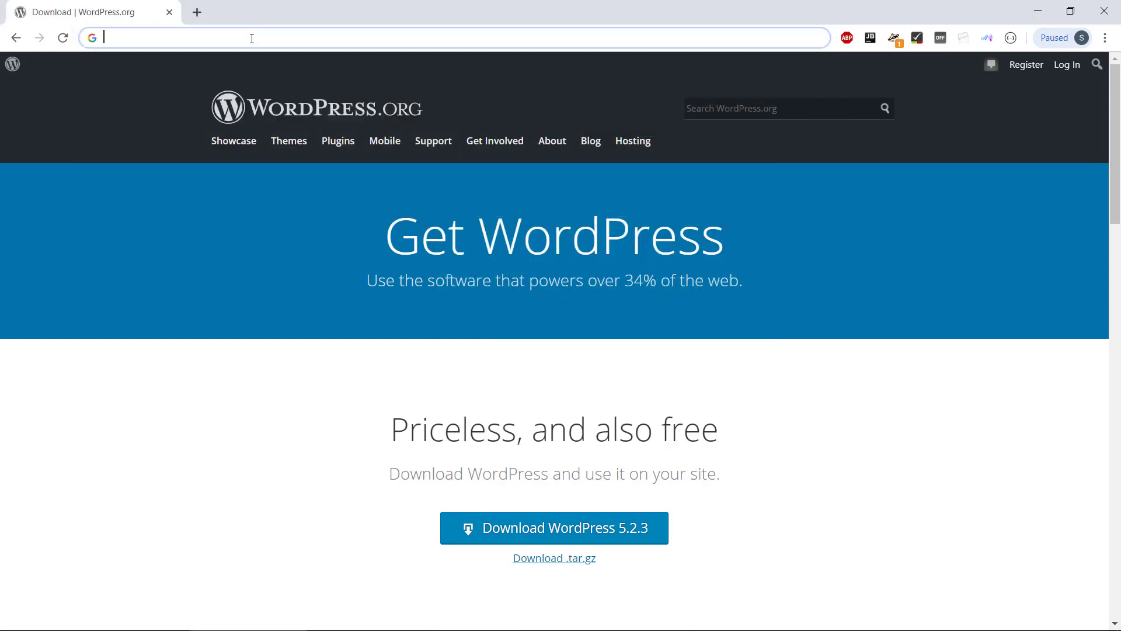
pyautogui.write('localhost/')
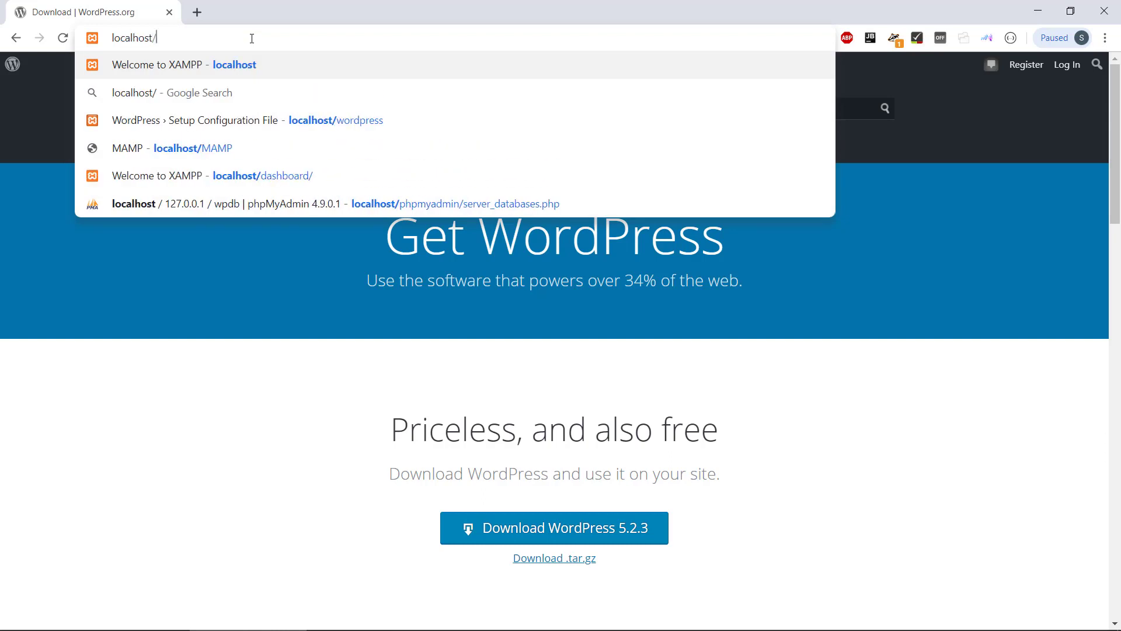
pyautogui.write('wordpress')
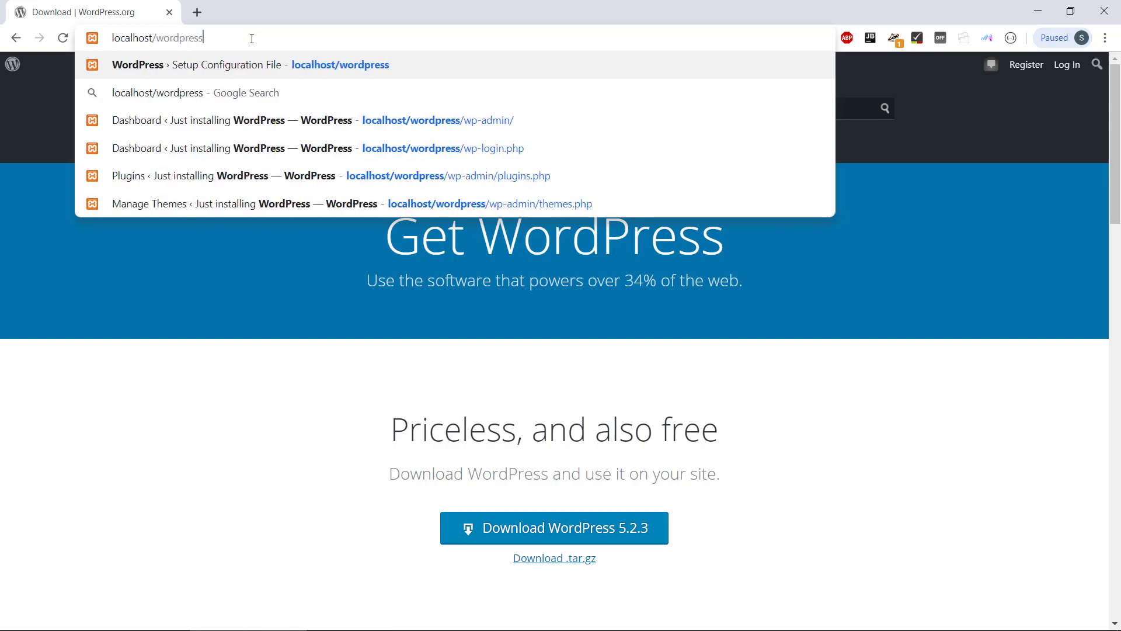
pyautogui.press('Return')
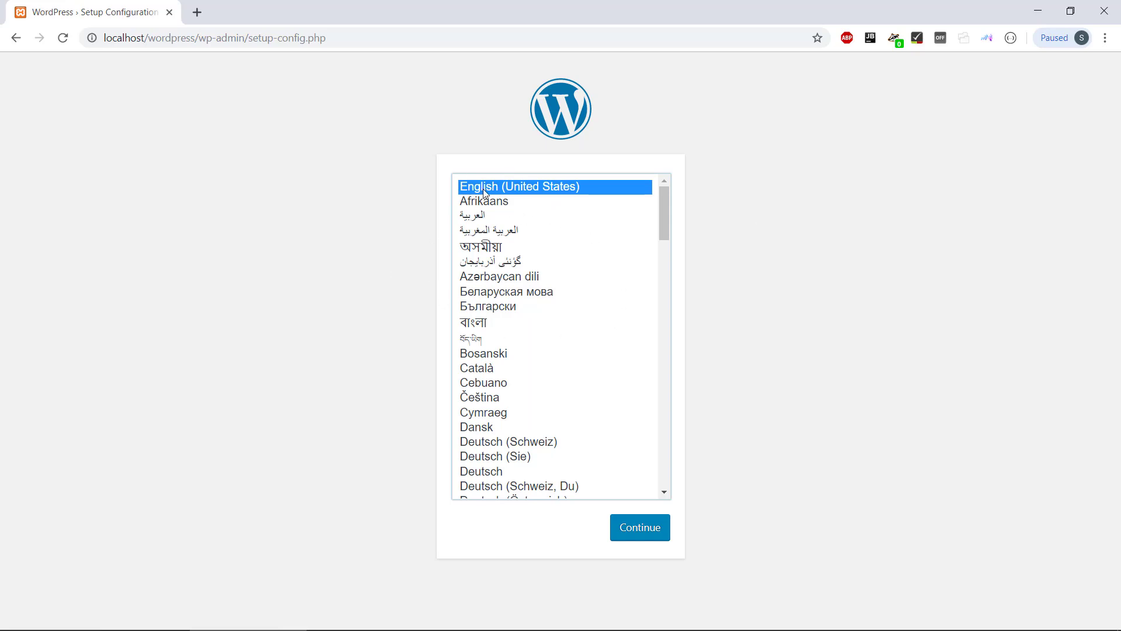
# - Continue setup with English (United States) as the installation language
pyautogui.click(645, 532)
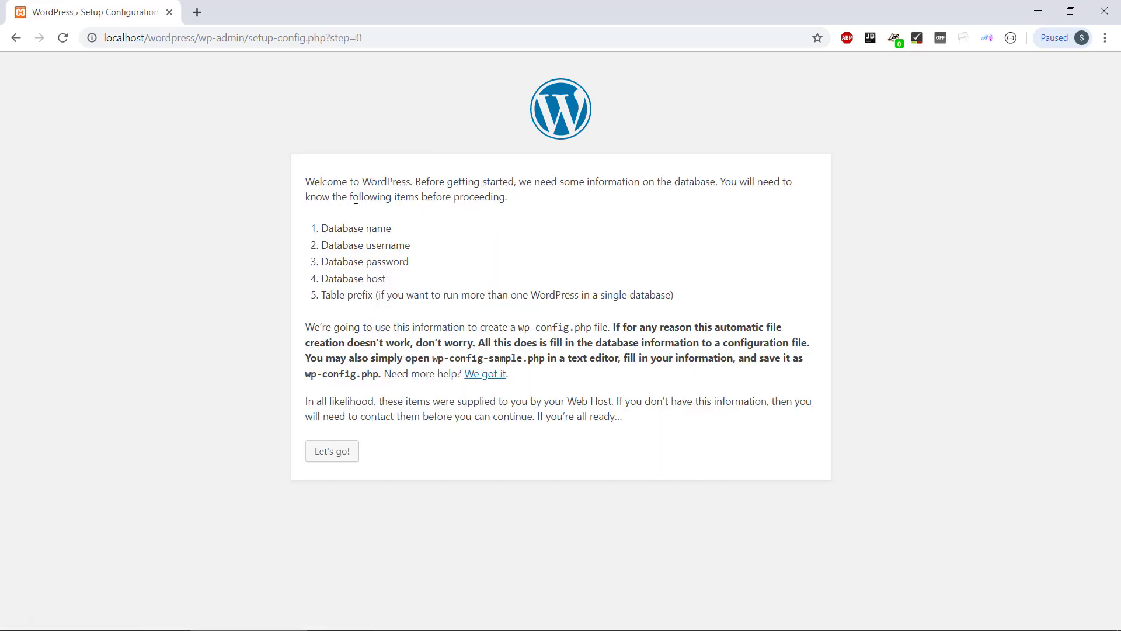
pyautogui.moveTo(310, 180); pyautogui.dragTo(437, 180)
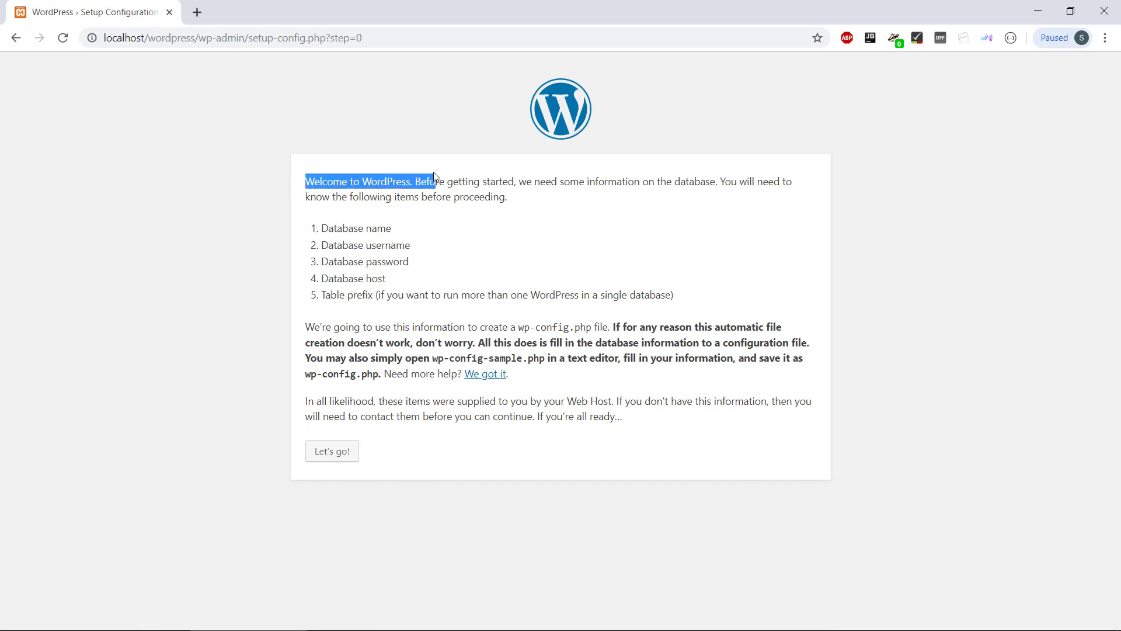
pyautogui.click(459, 227)
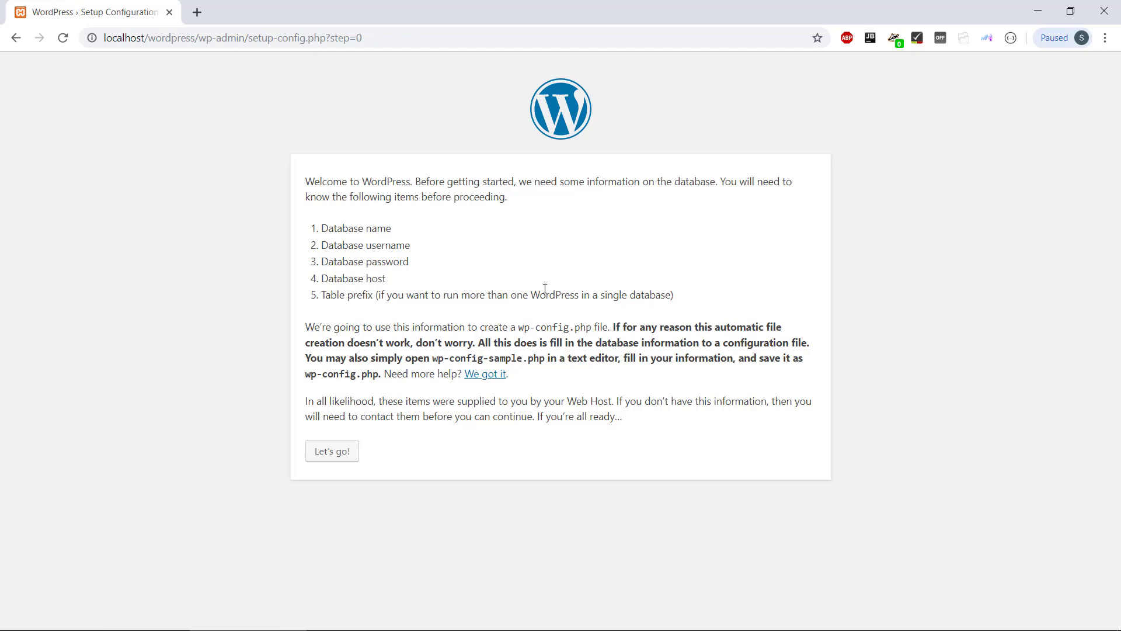
# - Enter database name wpdb and username root in the connection form
pyautogui.click(326, 451)
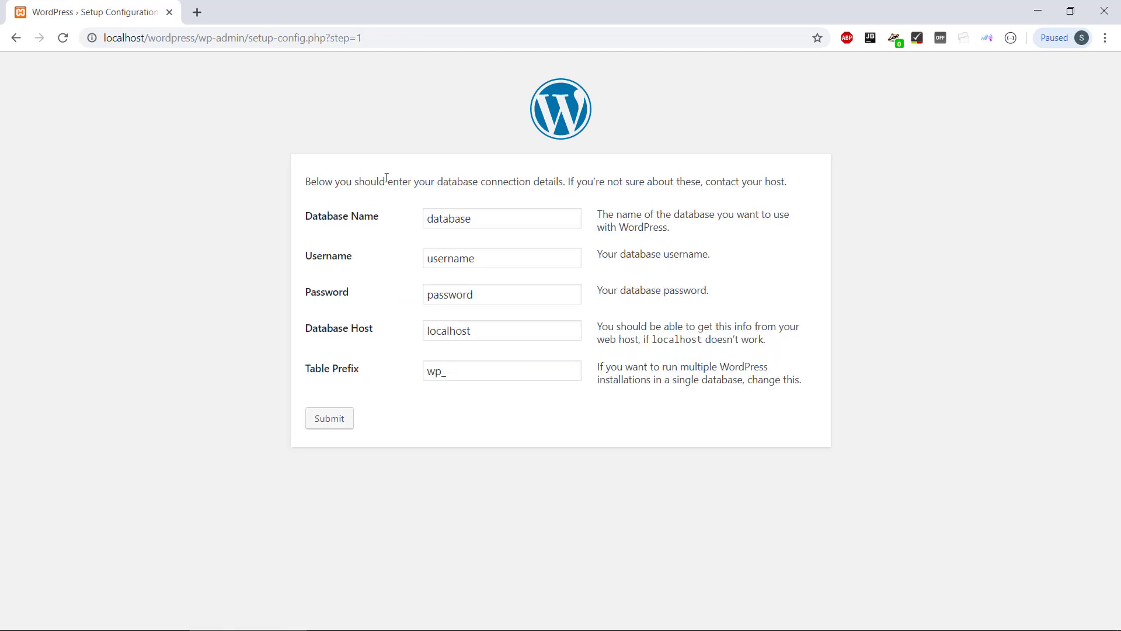
pyautogui.click(503, 227)
pyautogui.press('BackSpace')
pyautogui.press('BackSpace')
pyautogui.press('BackSpace')
pyautogui.press('BackSpace')
pyautogui.press('BackSpace')
pyautogui.press('BackSpace')
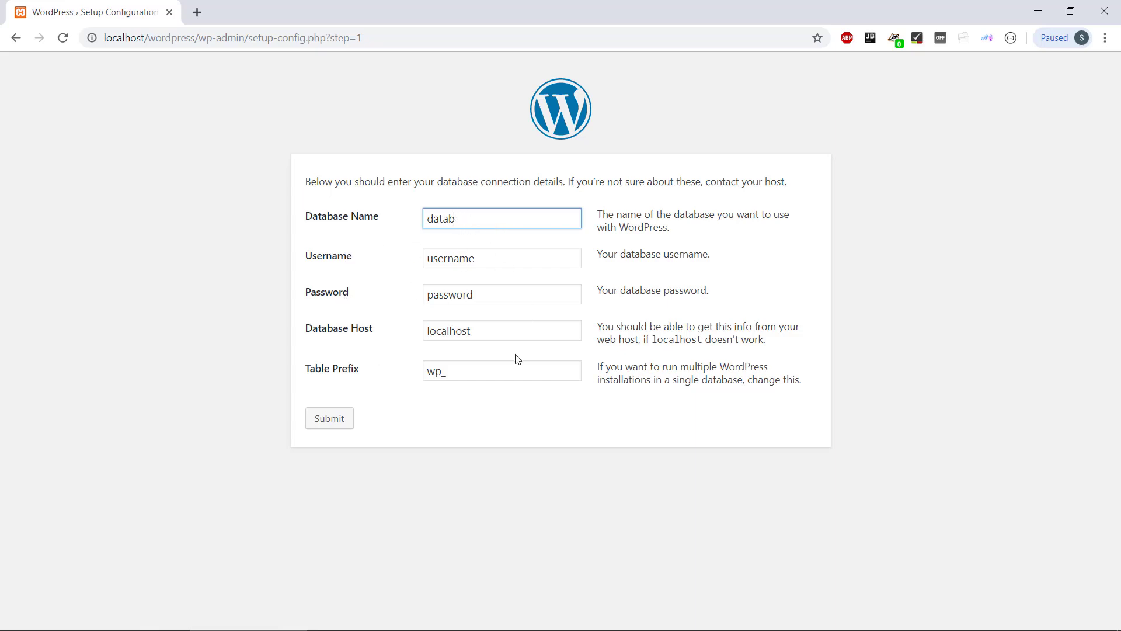
pyautogui.write('wpdb')
pyautogui.press('Tab')
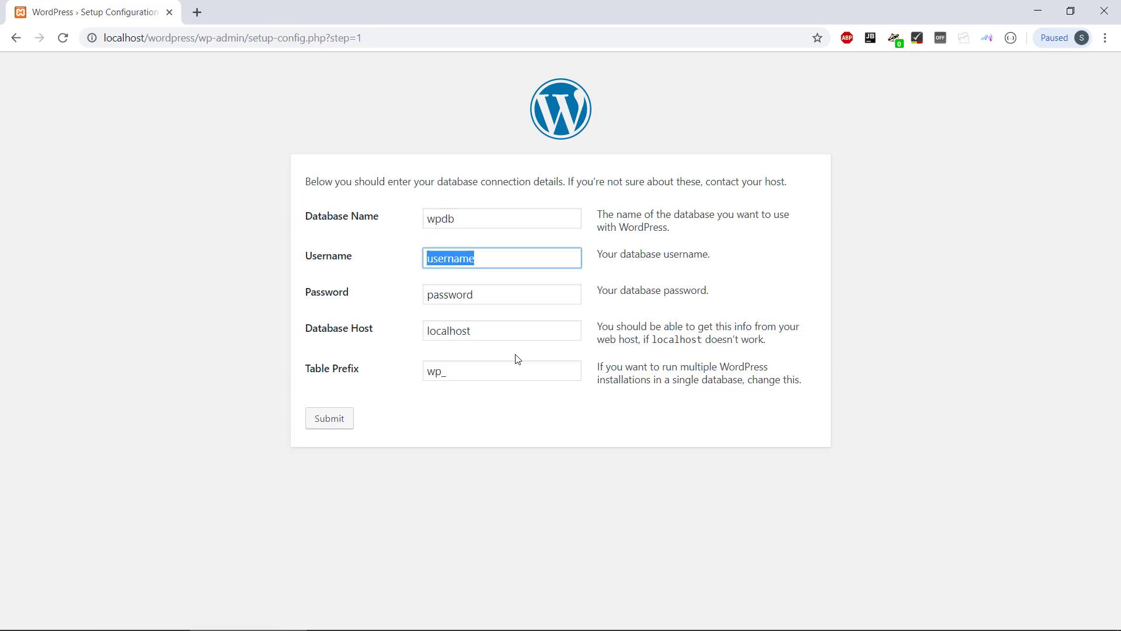
pyautogui.press('BackSpace')
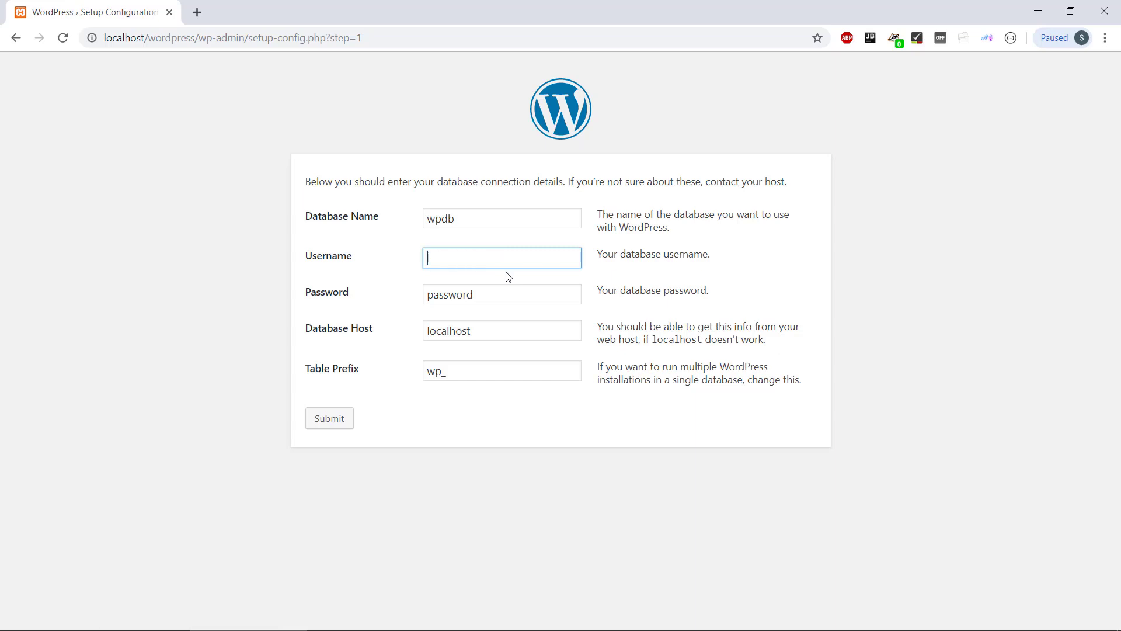
pyautogui.write('root')
# - Leave the database password empty, submit the details and run the installation
pyautogui.click(477, 294)
pyautogui.press('BackSpace')
pyautogui.press('BackSpace')
pyautogui.press('BackSpace')
pyautogui.press('BackSpace')
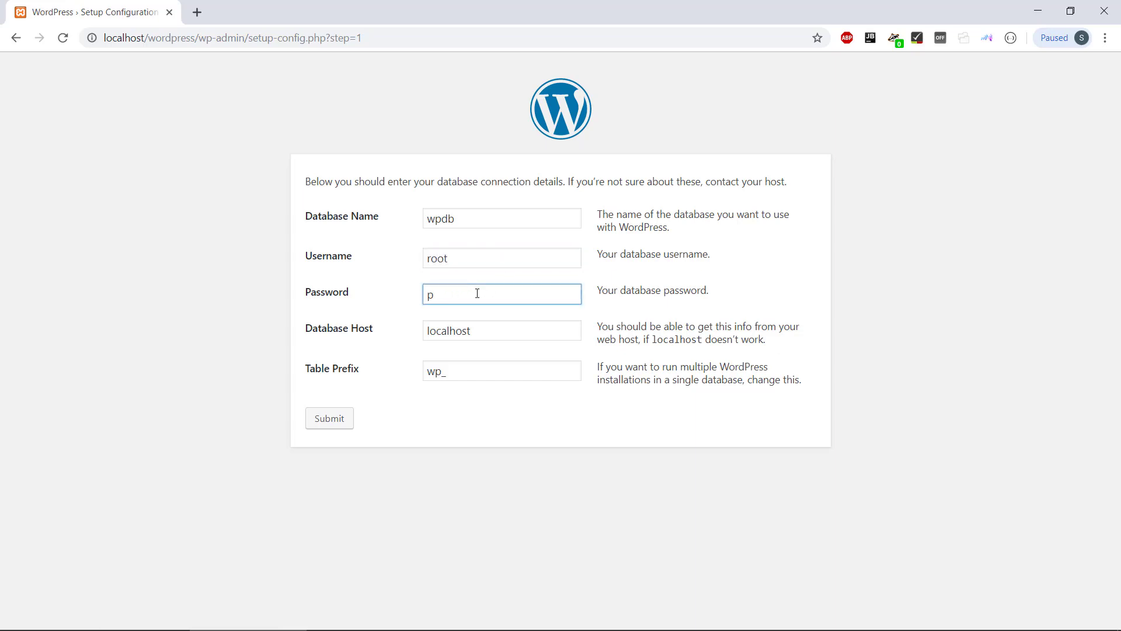
pyautogui.press('BackSpace')
pyautogui.click(466, 413)
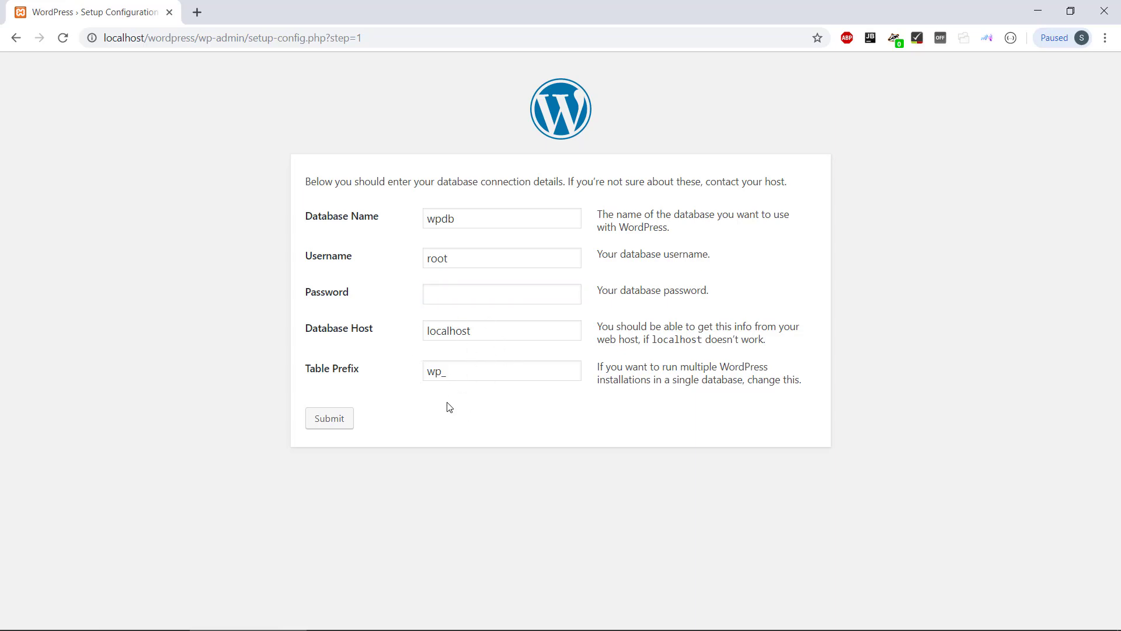
pyautogui.click(331, 424)
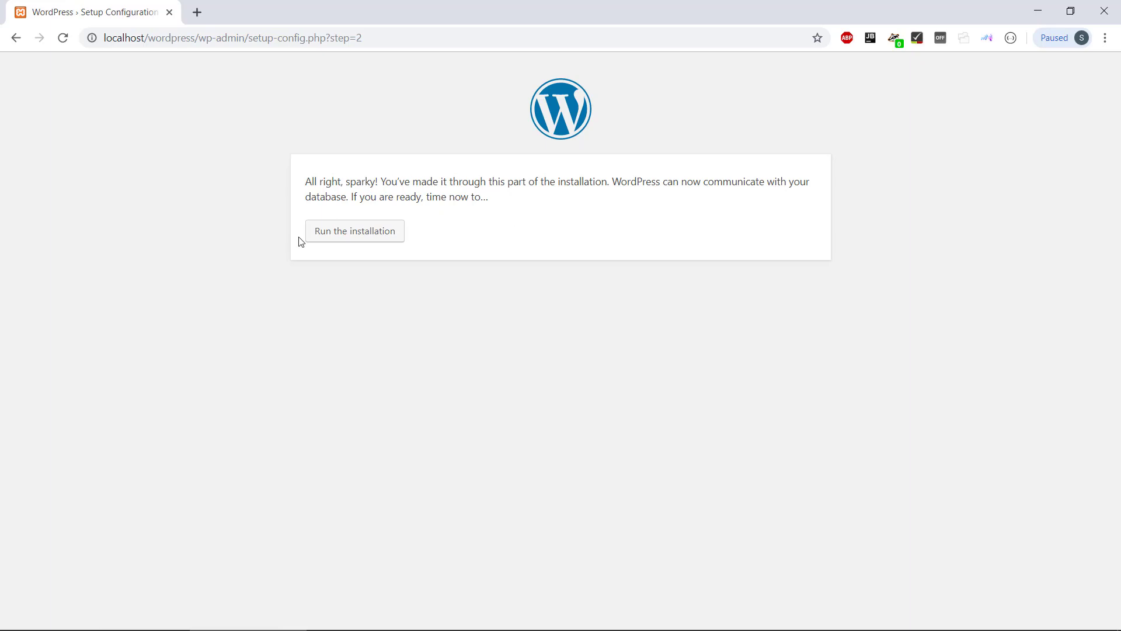
pyautogui.click(351, 239)
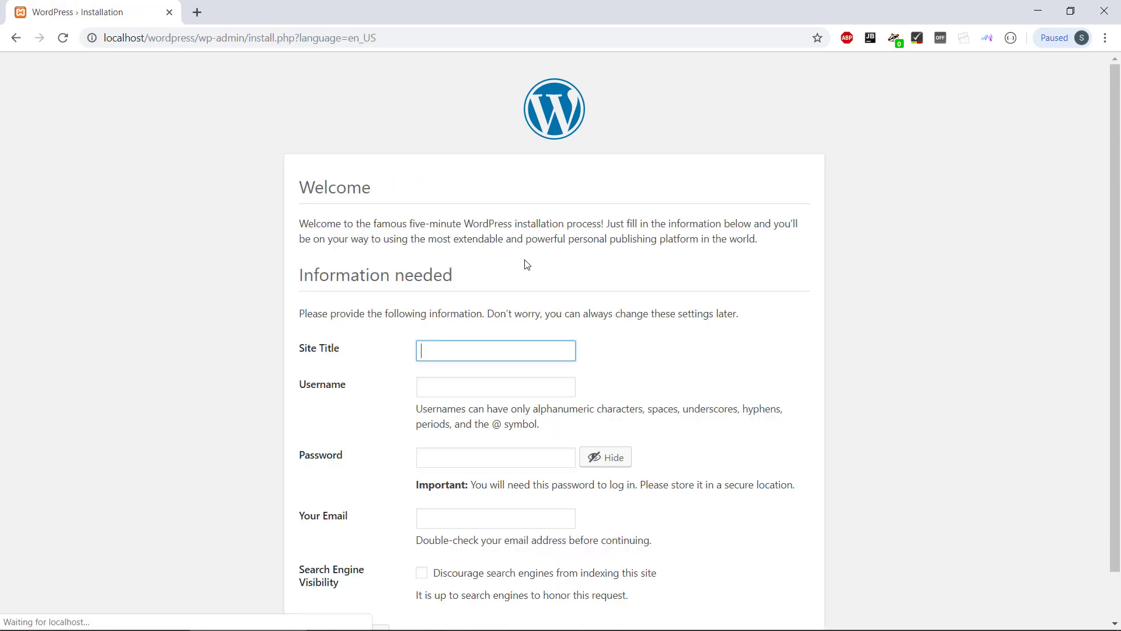
# - Set the site title to 'Just installing WordPress' and the username to admin
pyautogui.scroll(-1, 475, 345)
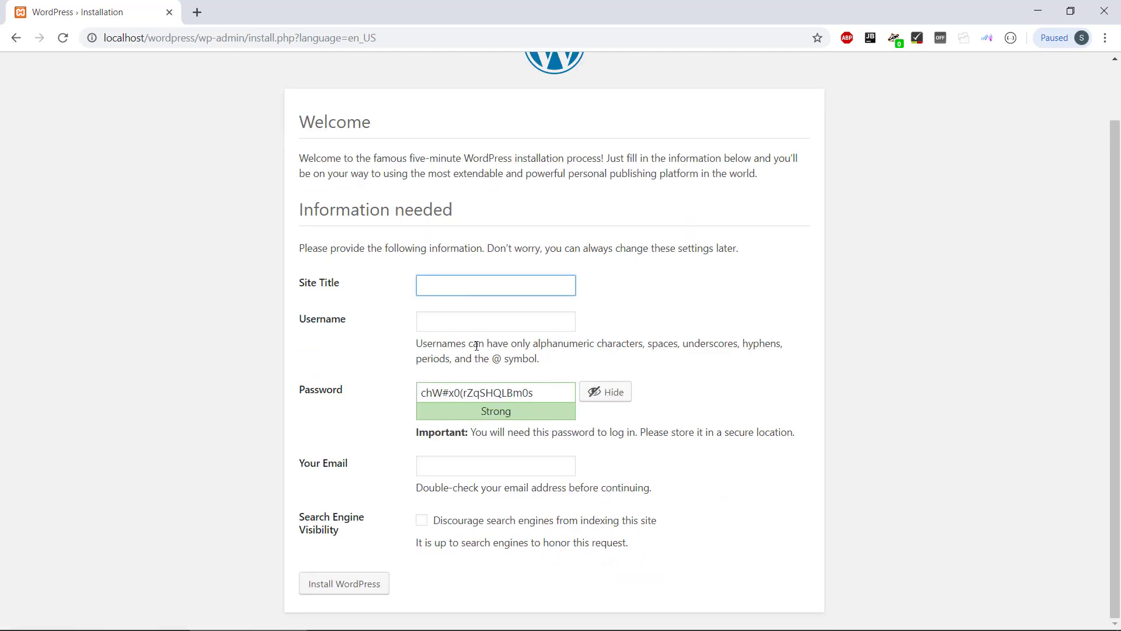
pyautogui.click(466, 290)
pyautogui.write('J')
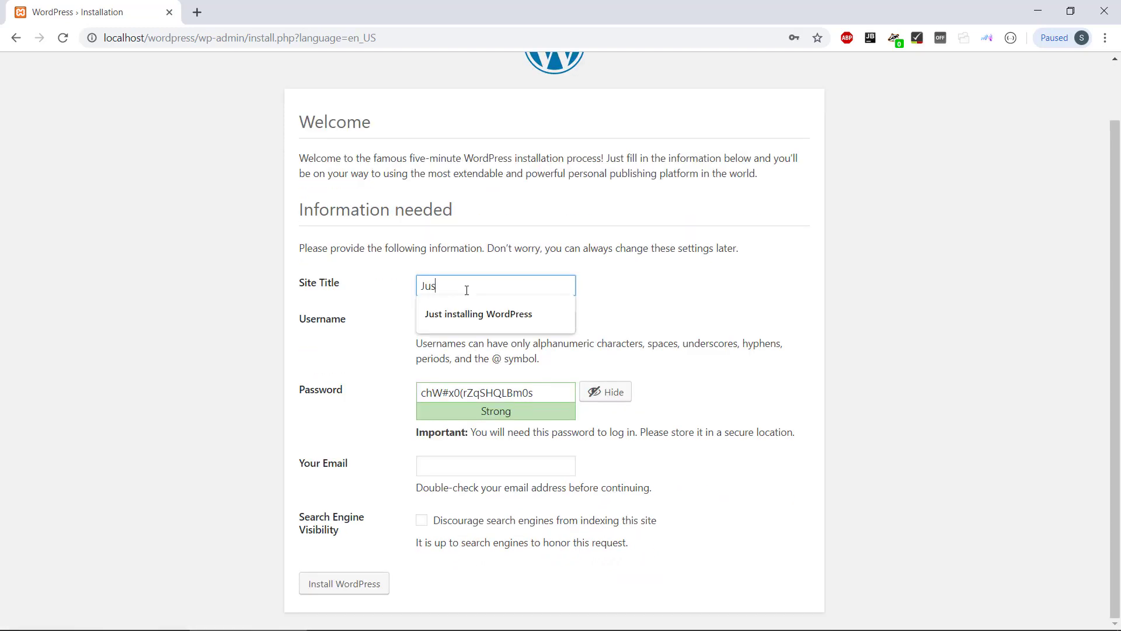
pyautogui.write('us')
pyautogui.press('Down')
pyautogui.press('Tab')
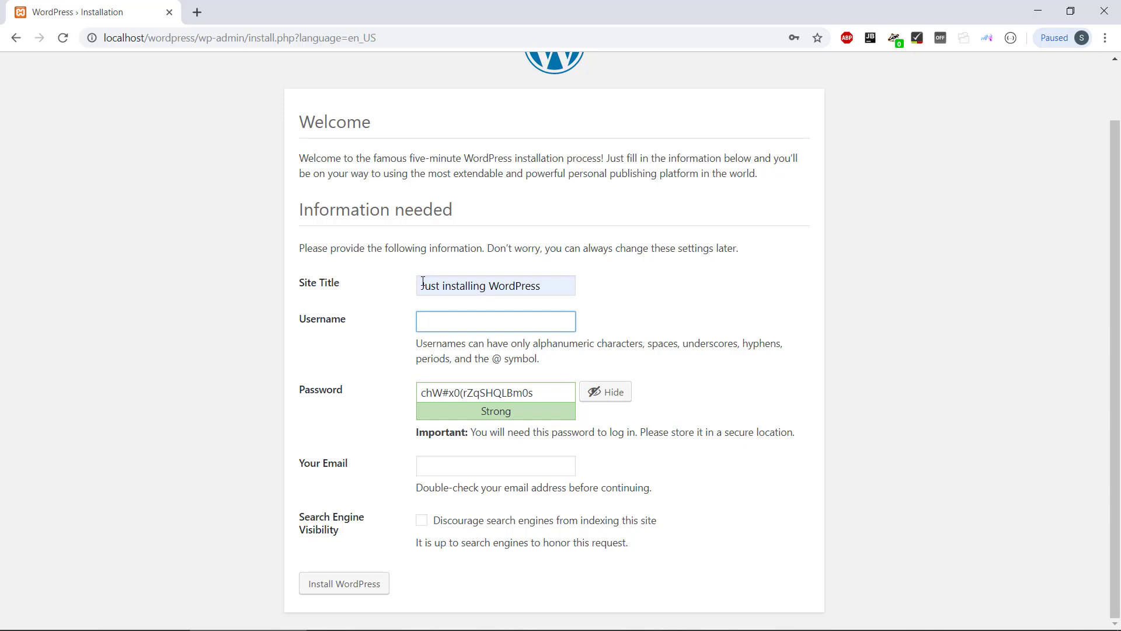
pyautogui.moveTo(423, 282); pyautogui.dragTo(547, 287)
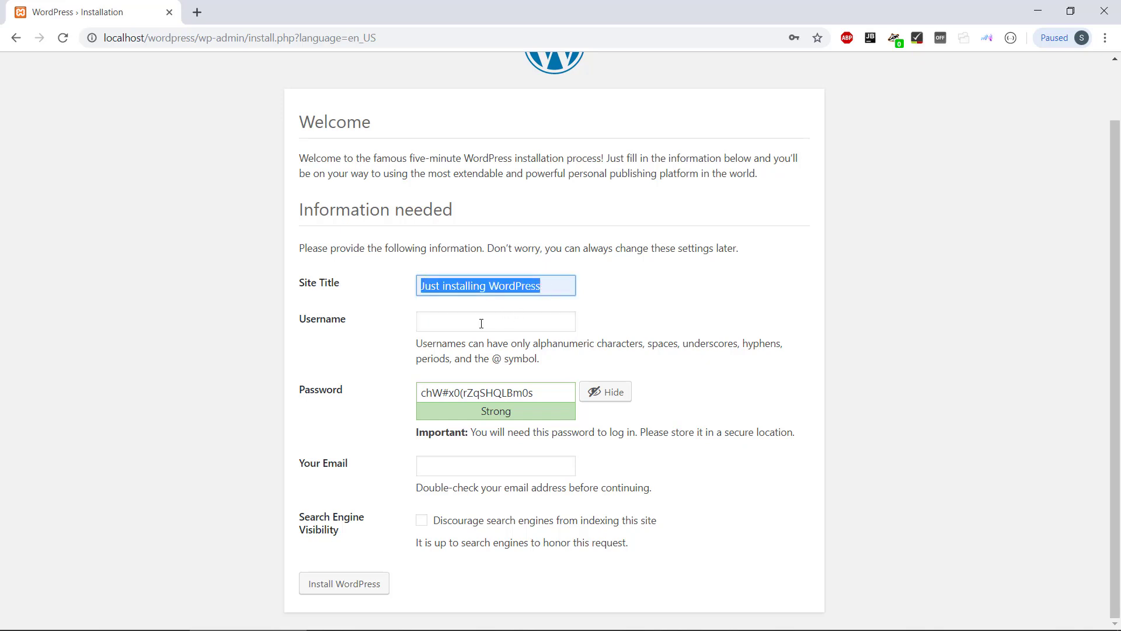
pyautogui.click(445, 319)
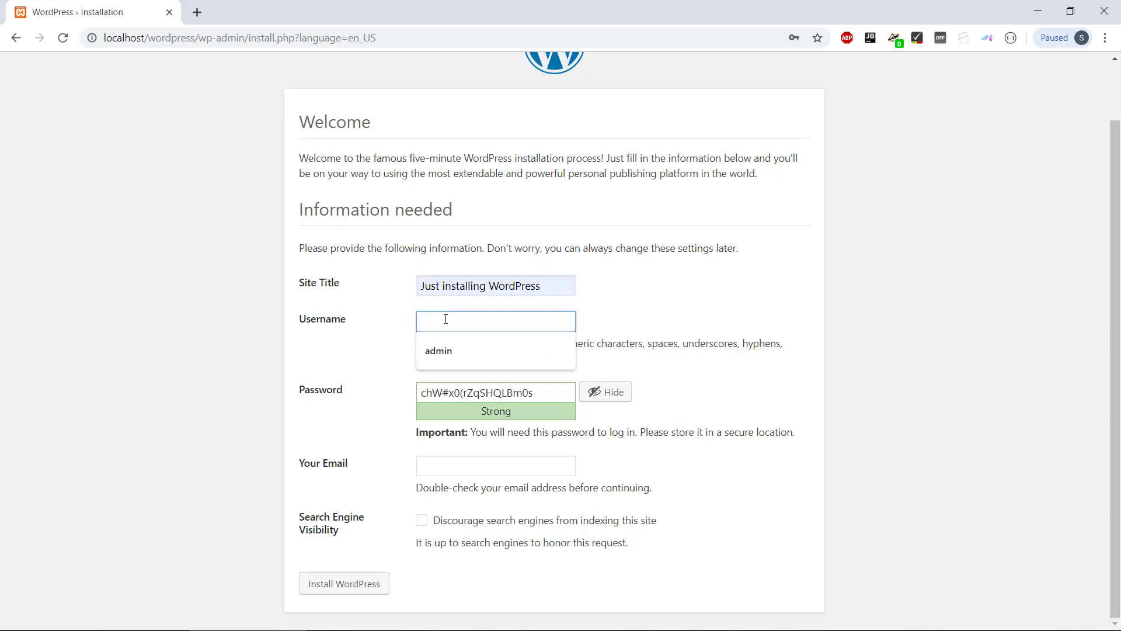
pyautogui.write('admin')
pyautogui.press('Tab')
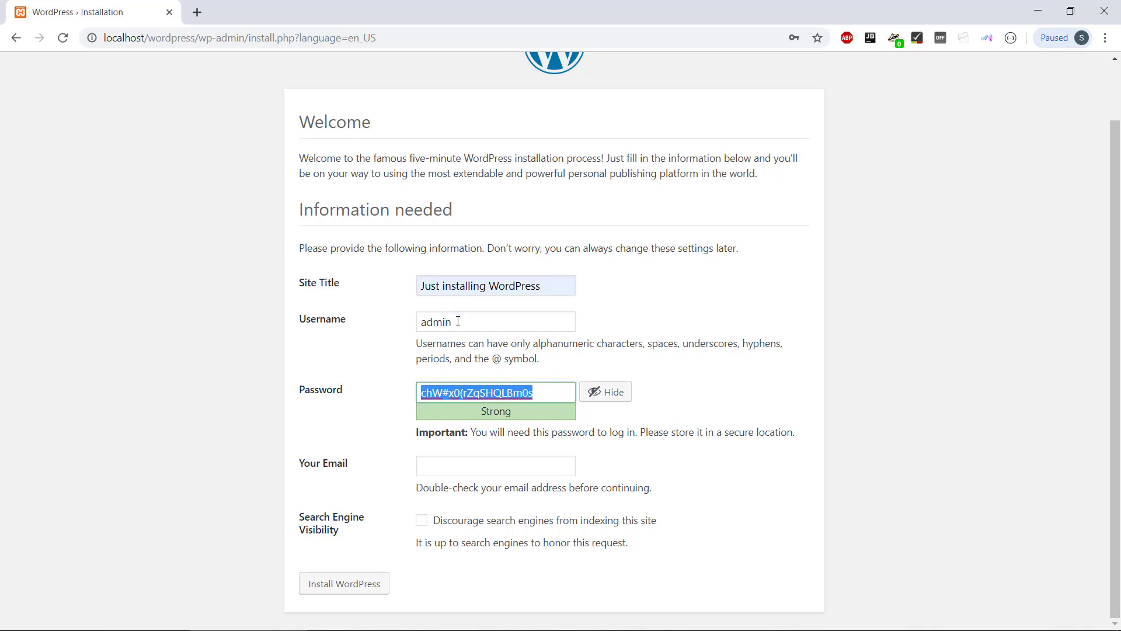
pyautogui.moveTo(448, 325); pyautogui.dragTo(417, 332)
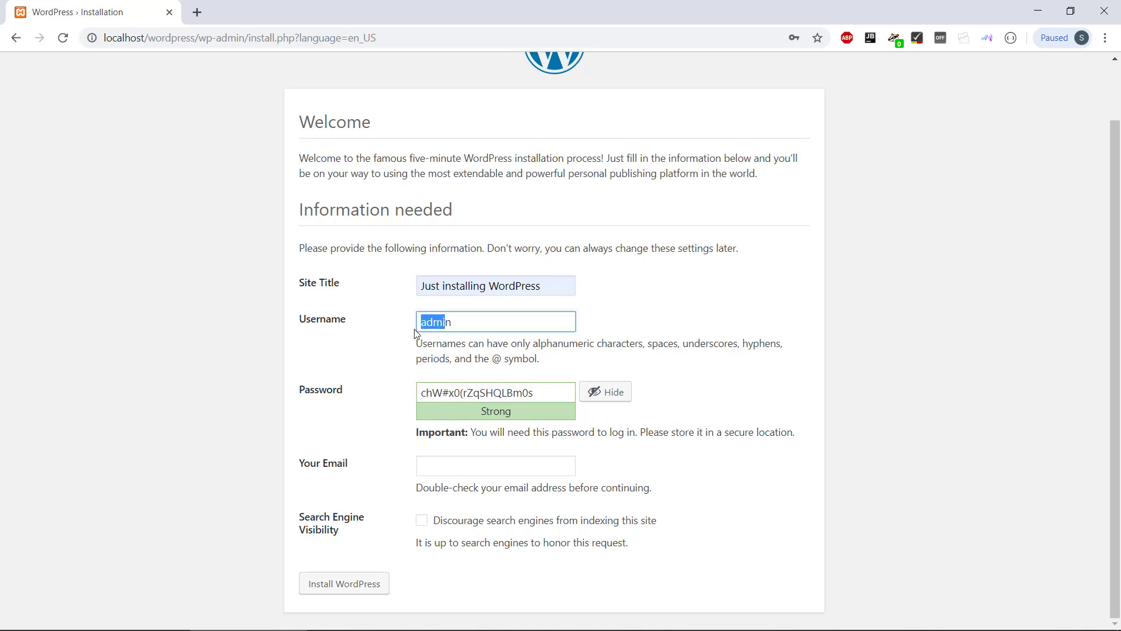
pyautogui.click(441, 329)
# - Replace the generated password with a weak one and confirm using the weak password
pyautogui.moveTo(545, 392); pyautogui.dragTo(401, 400)
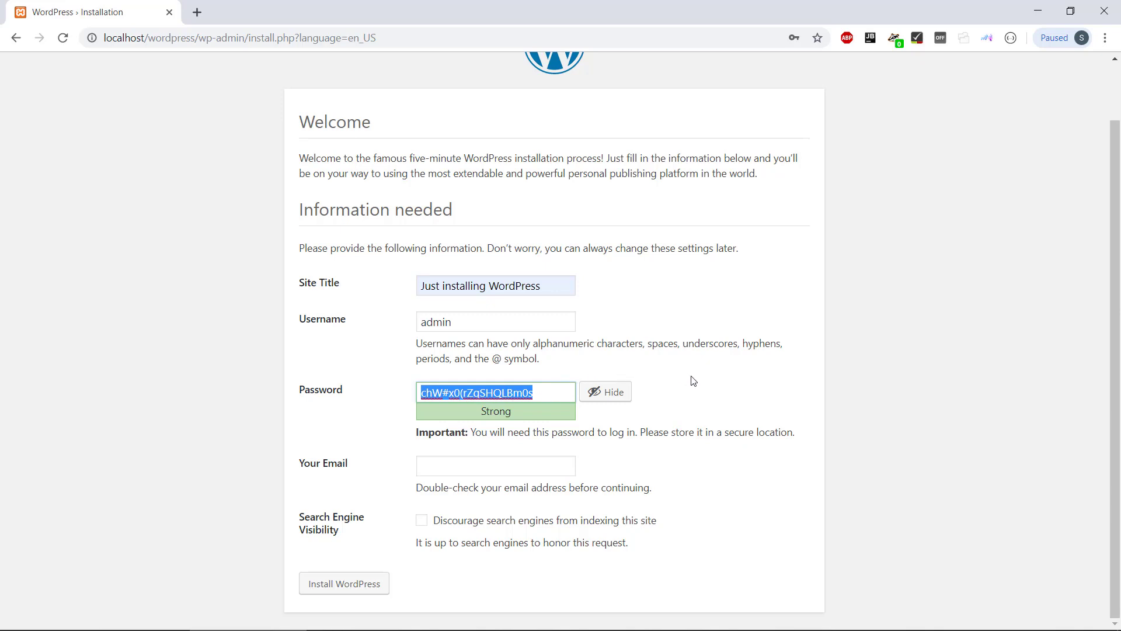
pyautogui.press('BackSpace')
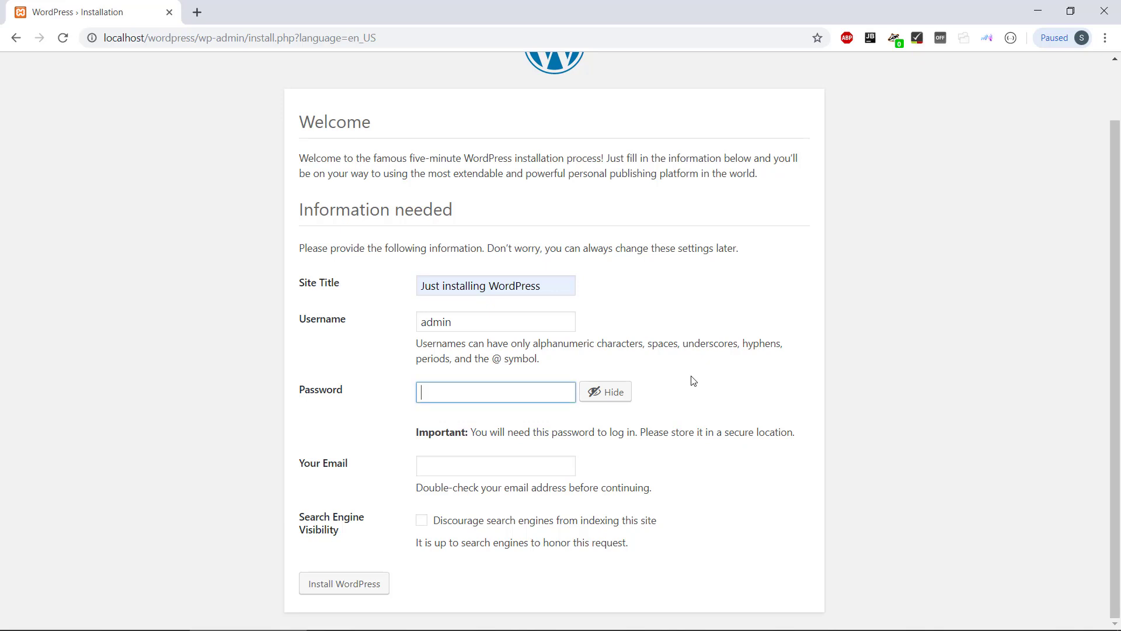
pyautogui.write('123456')
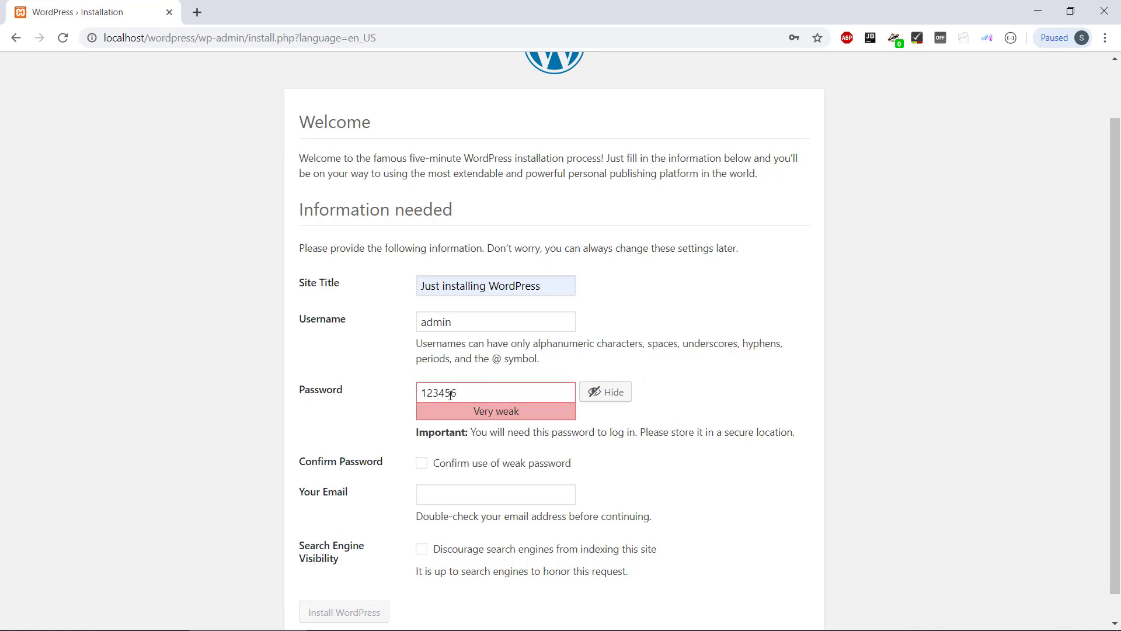
pyautogui.hotkey('ctrl', 'a')
pyautogui.click(358, 366)
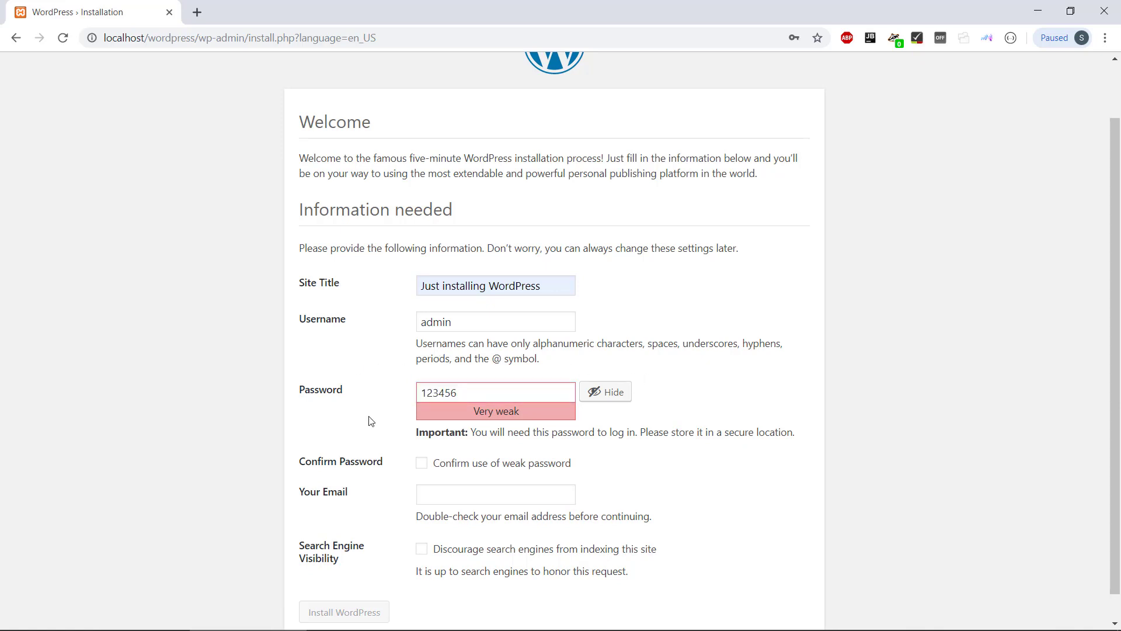
pyautogui.click(423, 465)
# - Fill in the email address from the saved suggestion
pyautogui.scroll(-1, 501, 477)
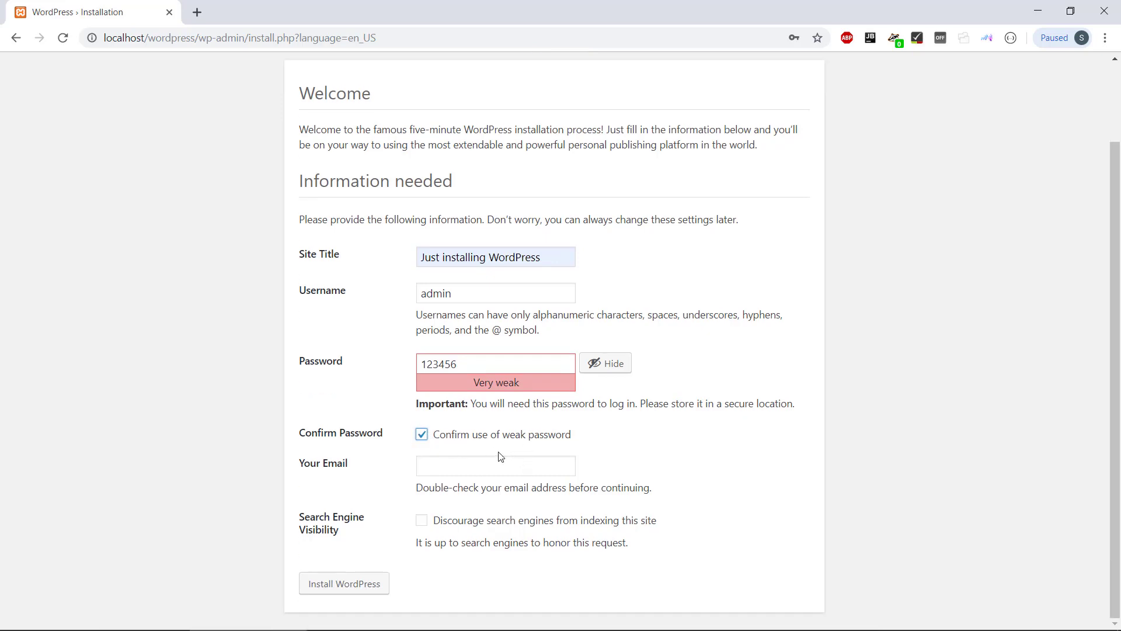
pyautogui.click(457, 463)
pyautogui.press('Down')
pyautogui.press('Tab')
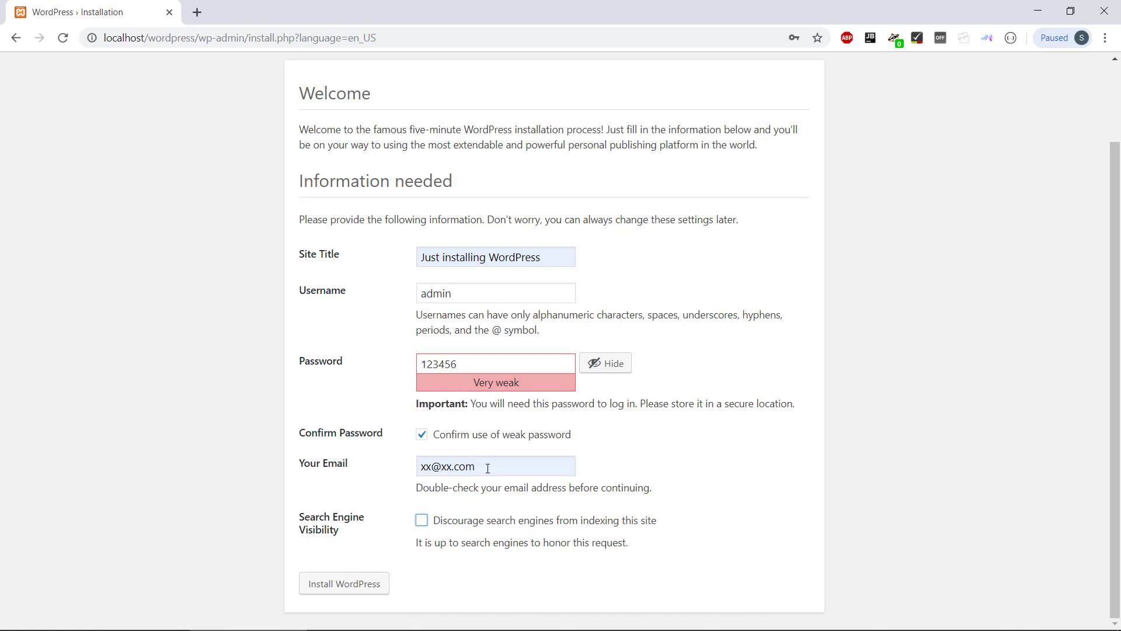
pyautogui.moveTo(488, 468); pyautogui.dragTo(385, 477)
pyautogui.click(341, 504)
# - Install WordPress, then log in with username admin and the chosen password
pyautogui.click(340, 583)
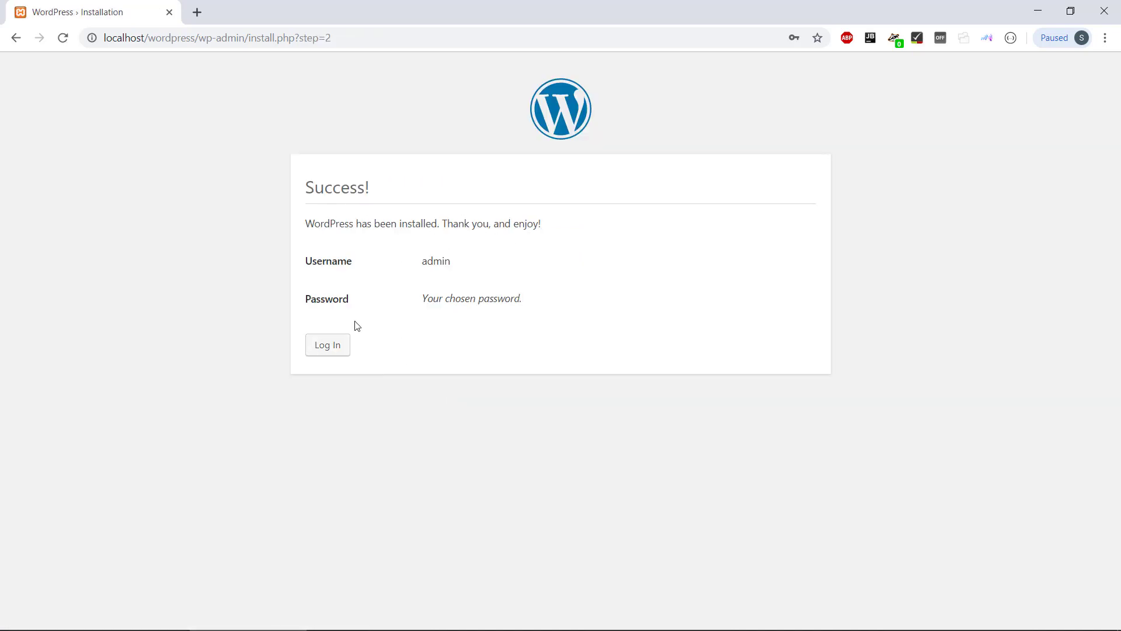
pyautogui.click(343, 342)
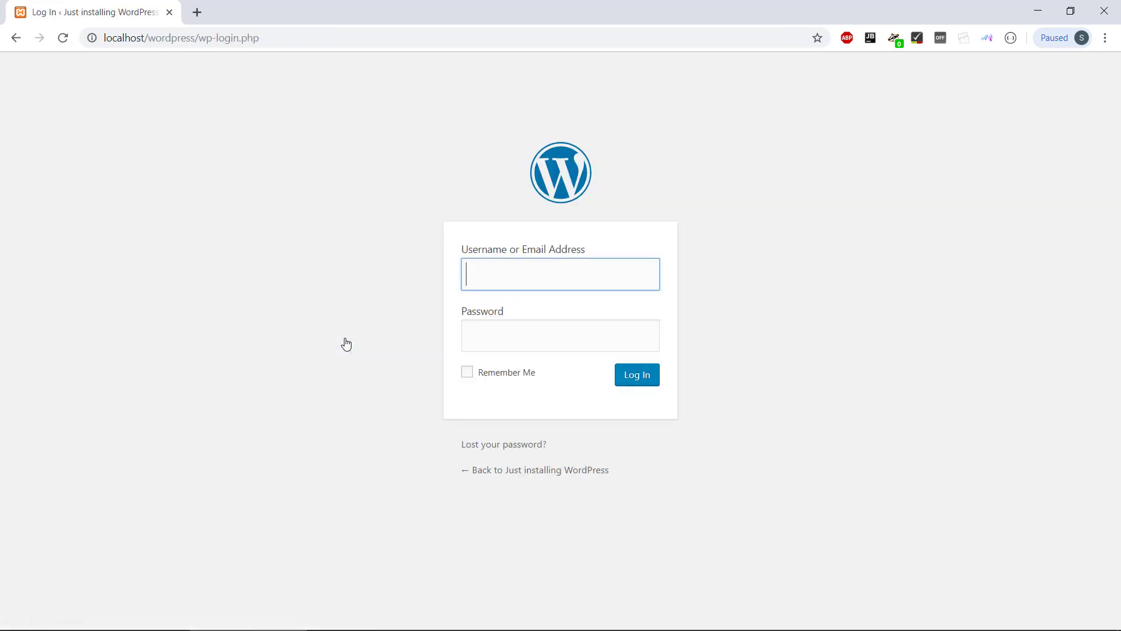
pyautogui.write('admin')
pyautogui.press('Tab')
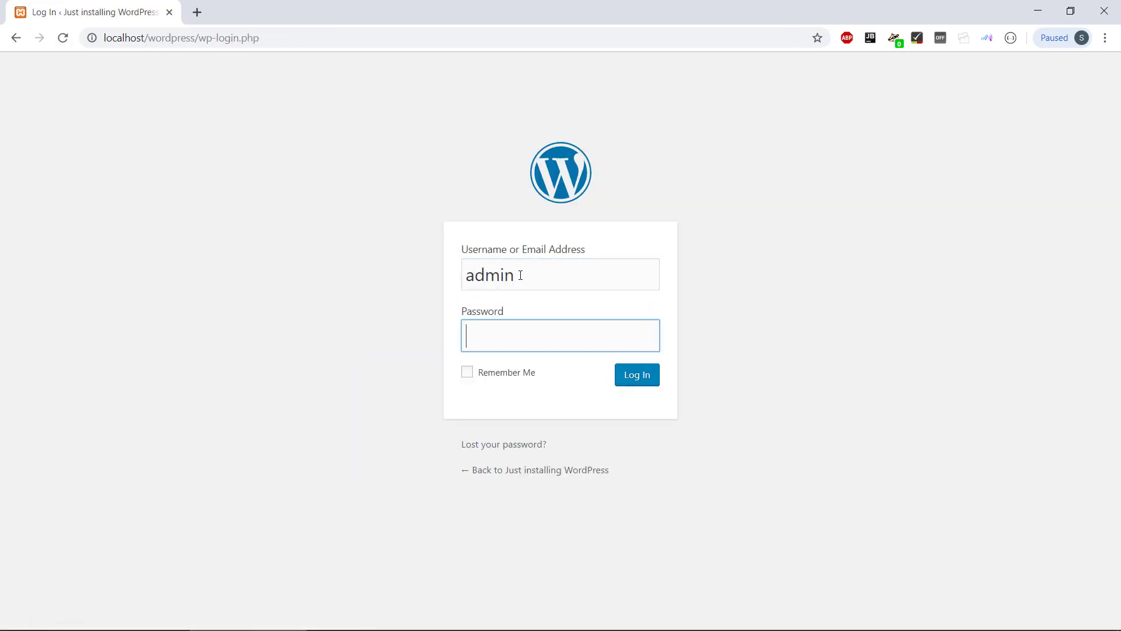
pyautogui.write('123456')
pyautogui.click(639, 379)
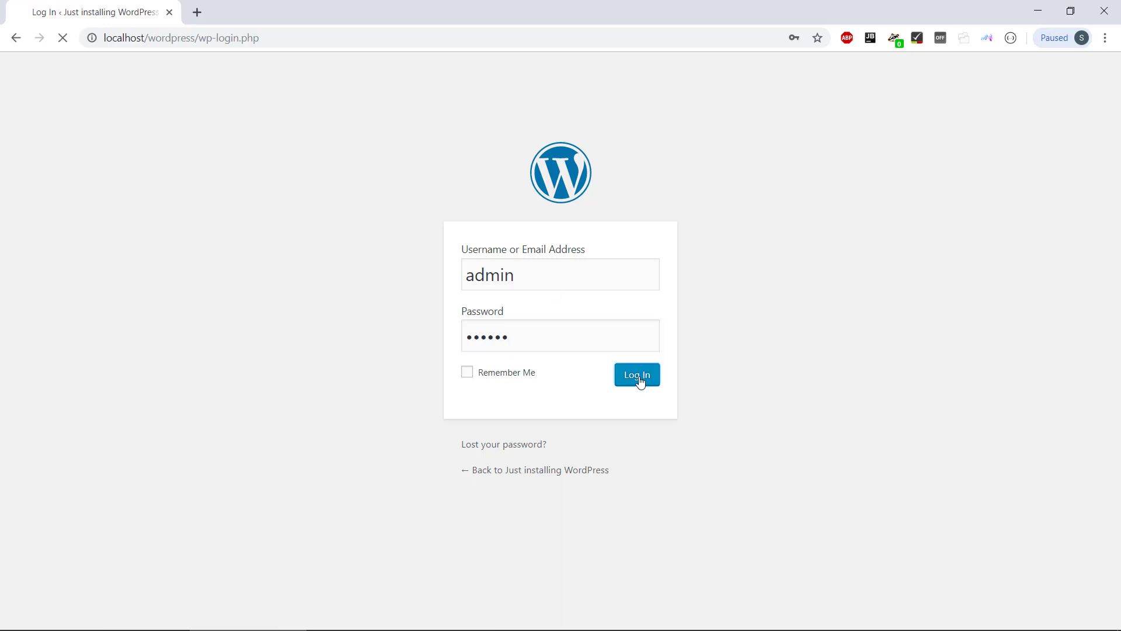